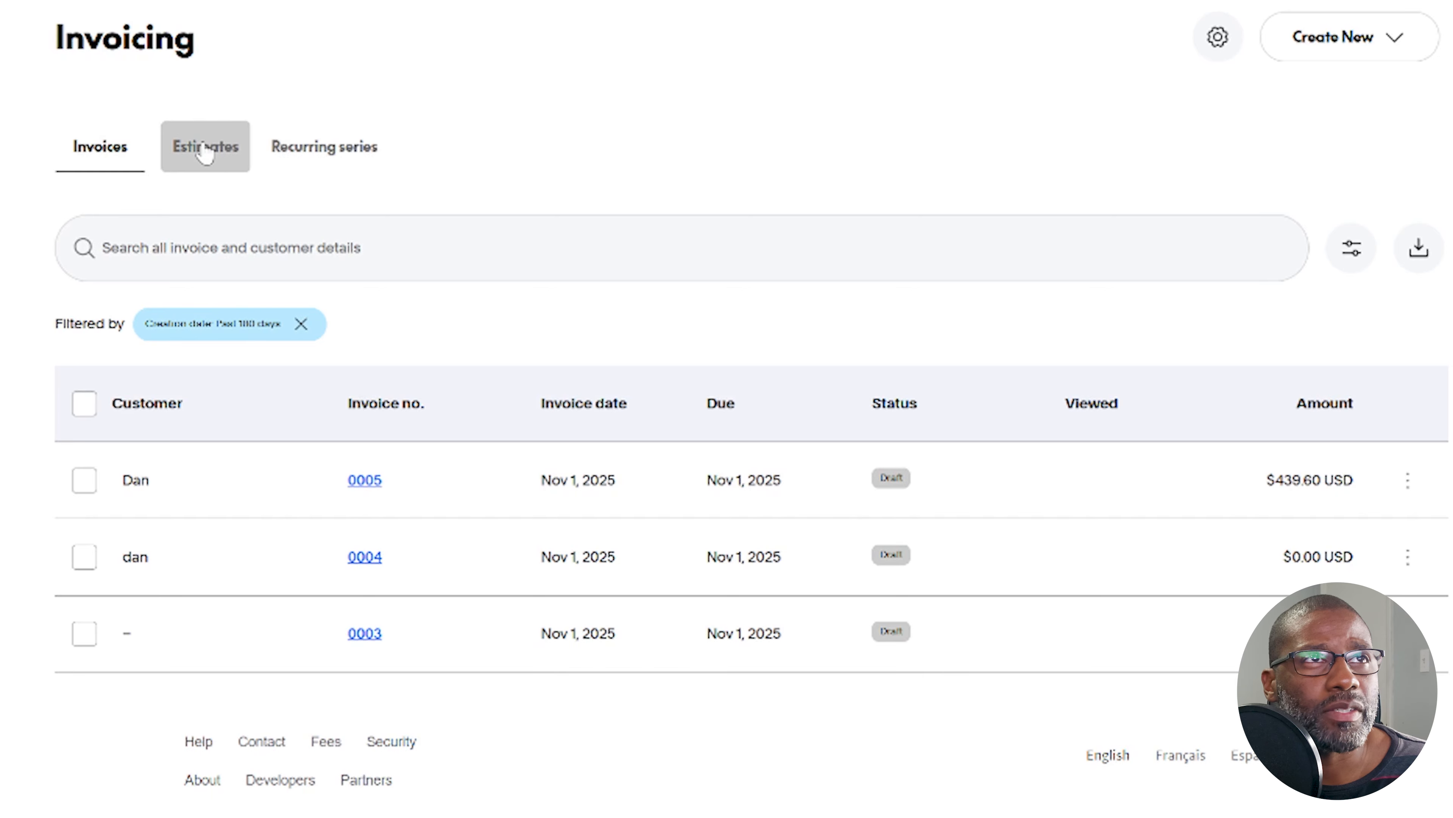
Look at the existing estimates in the invoicing area, and return to the account home page
{"action": "left_click", "coordinate": [205, 150]}
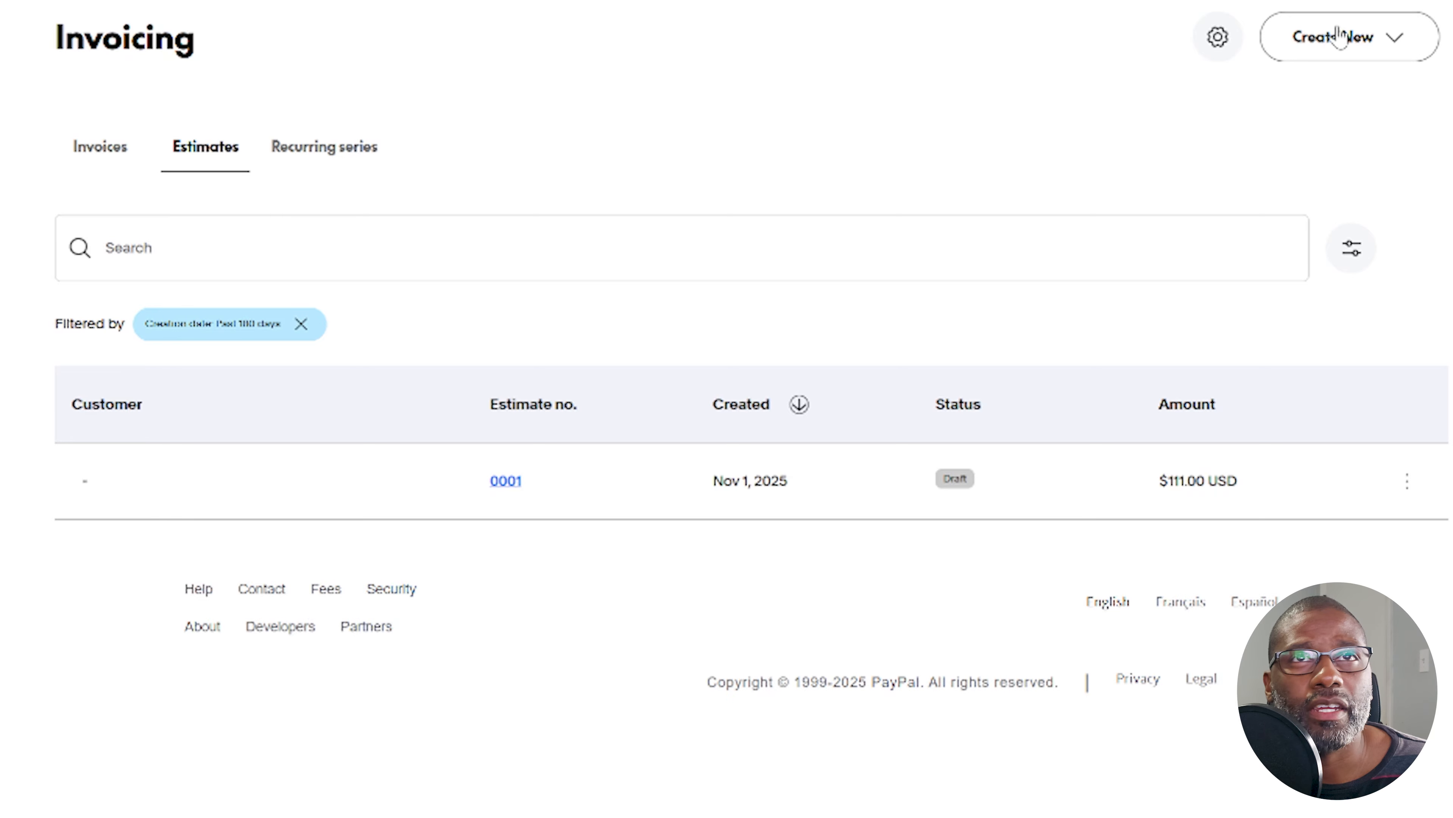
{"action": "key", "text": "alt+Left"}
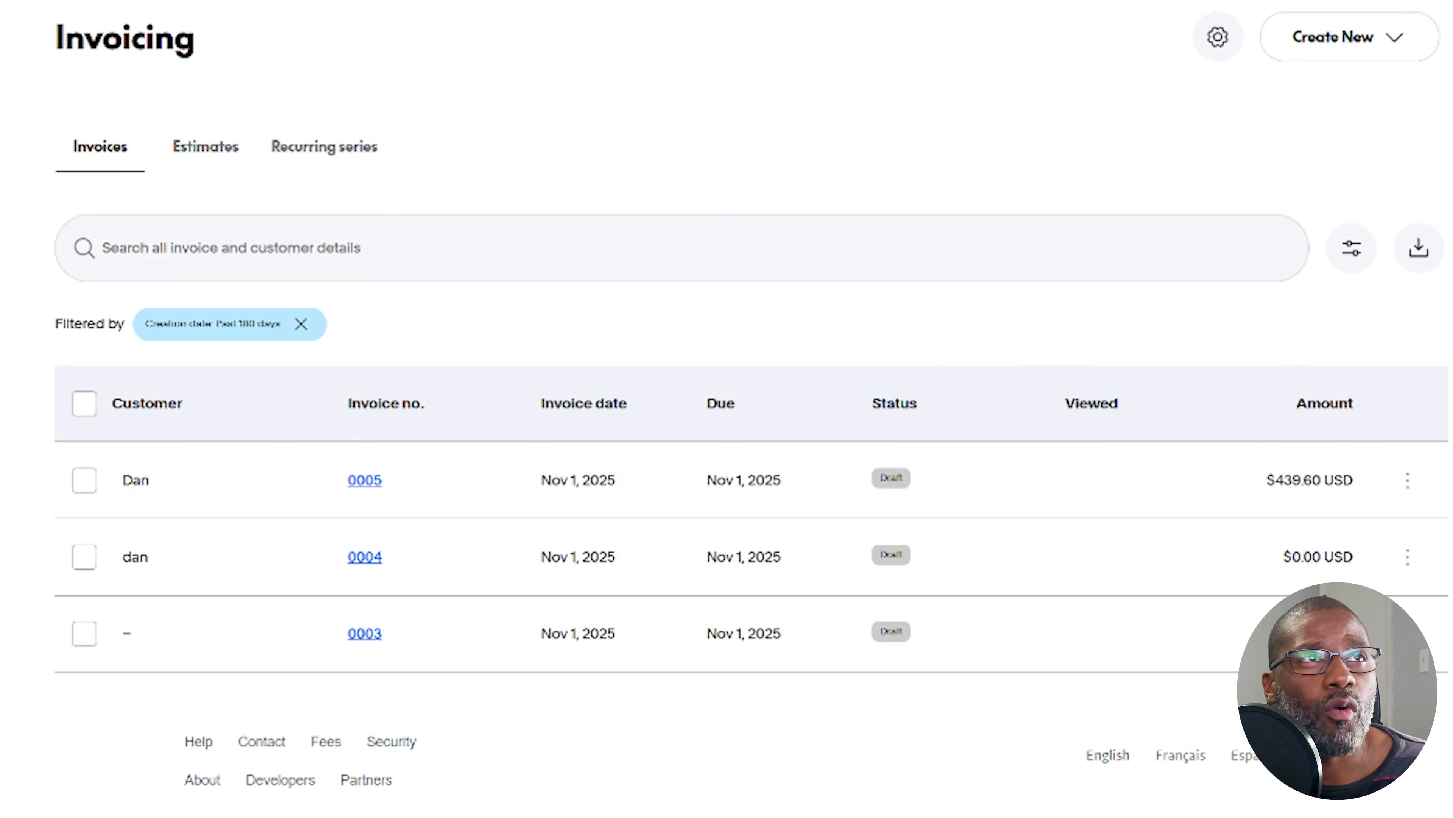
{"action": "left_click", "coordinate": [94, 150]}
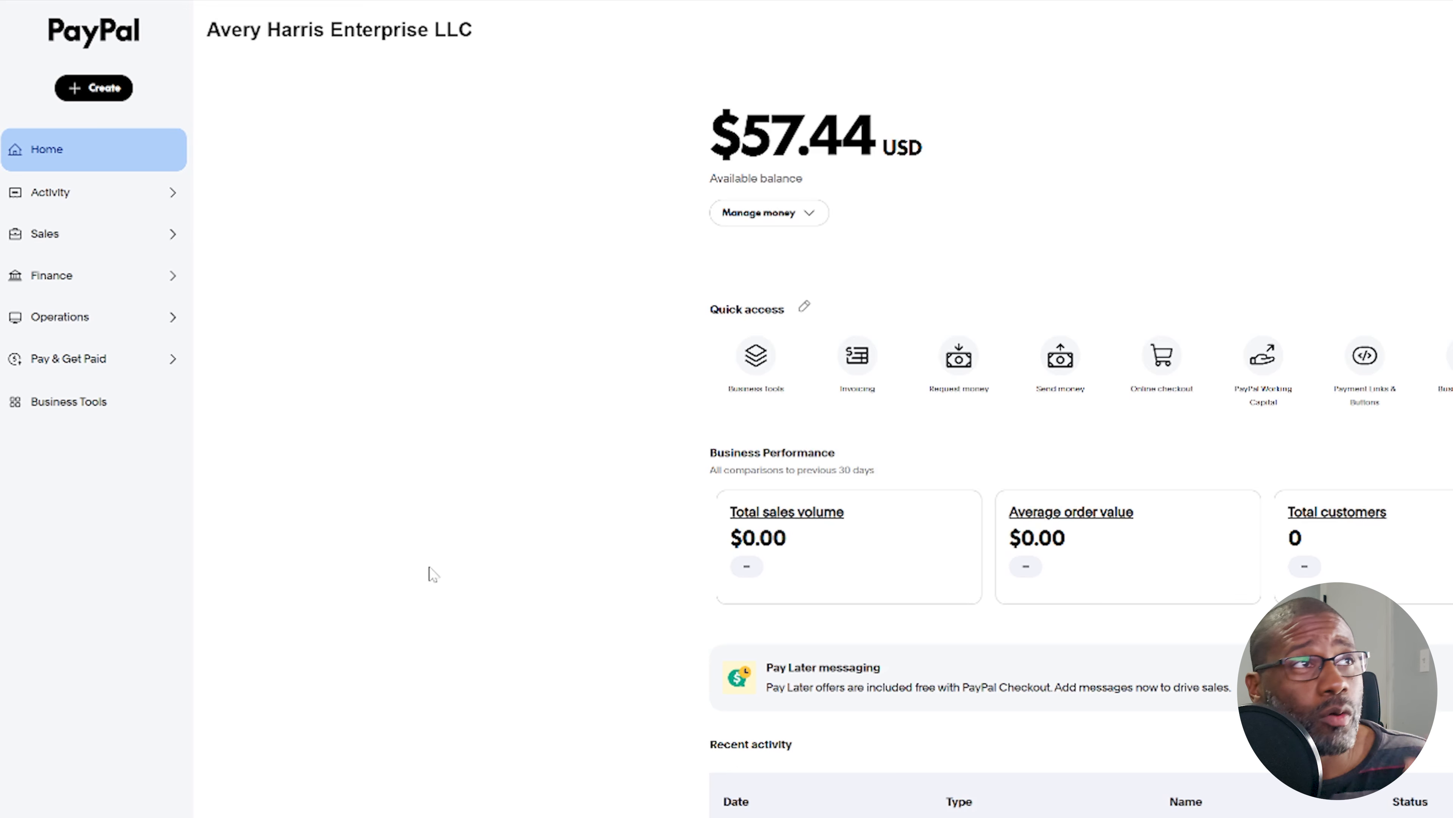
Reach the invoices list by opening a new invoice and going back out of it
{"action": "left_click", "coordinate": [80, 360]}
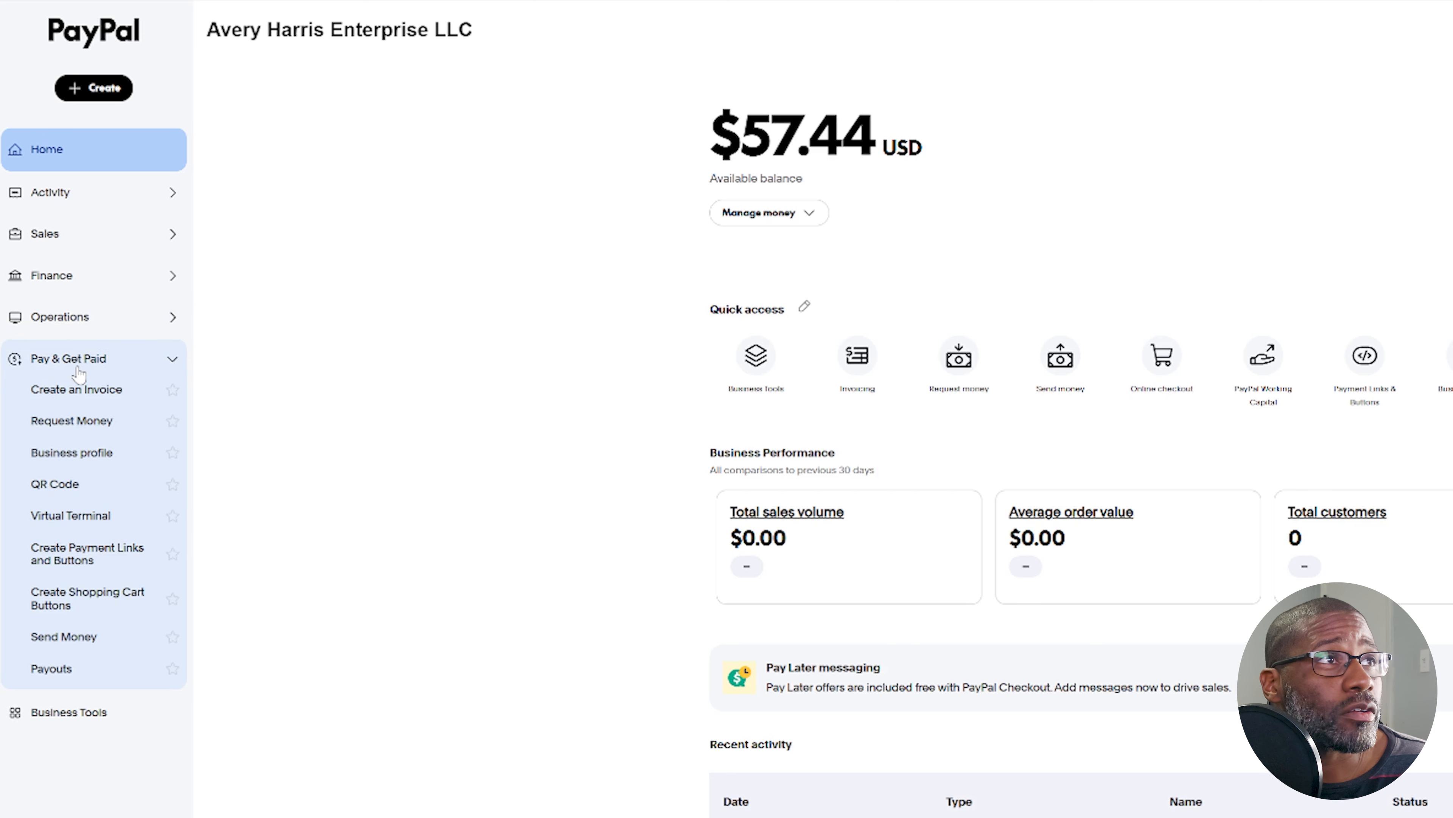
{"action": "left_click", "coordinate": [118, 391]}
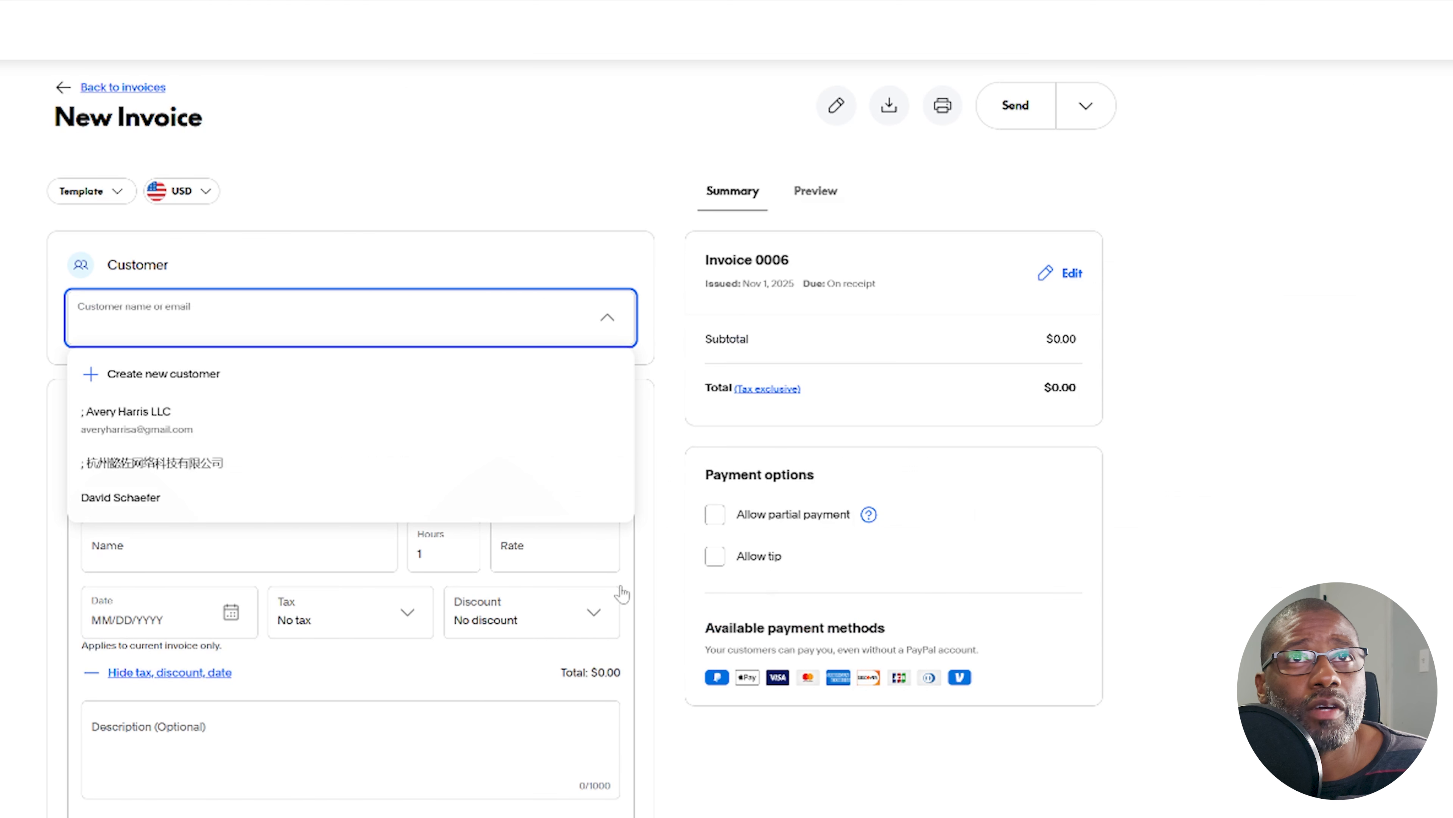
{"action": "left_click", "coordinate": [105, 86]}
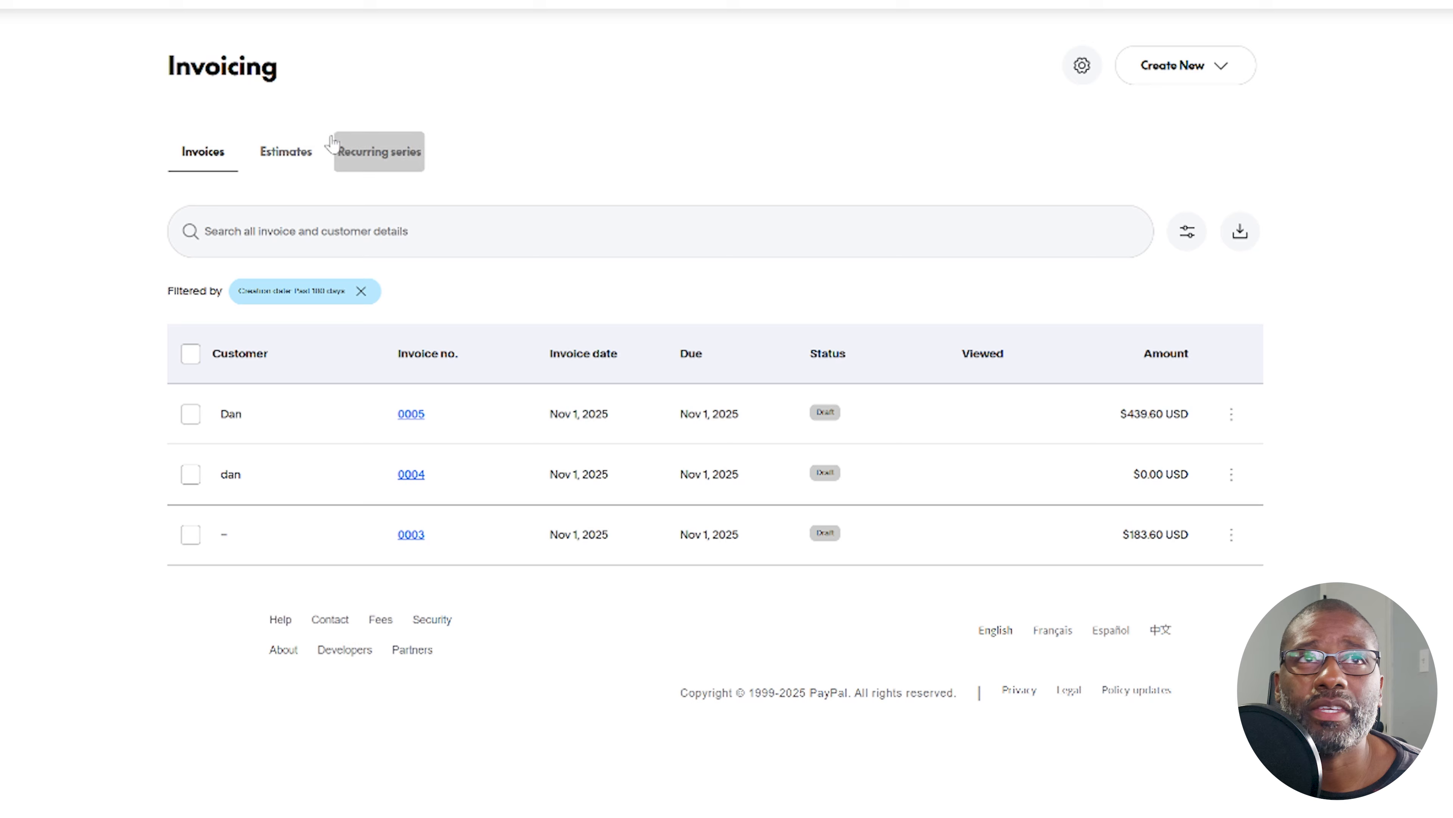
Create a new estimate from the estimates list
{"action": "left_click", "coordinate": [285, 151]}
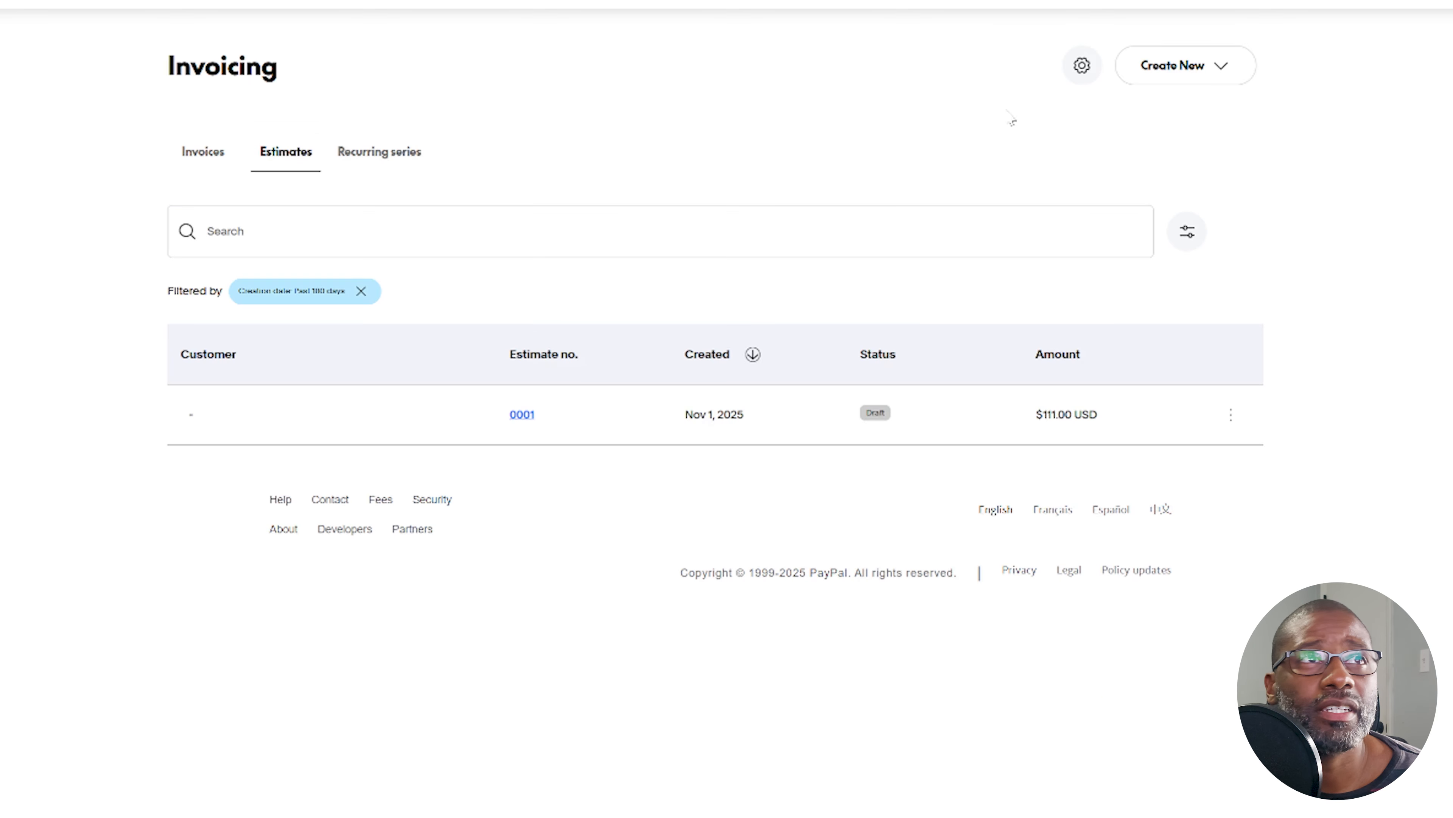
{"action": "left_click", "coordinate": [1224, 64]}
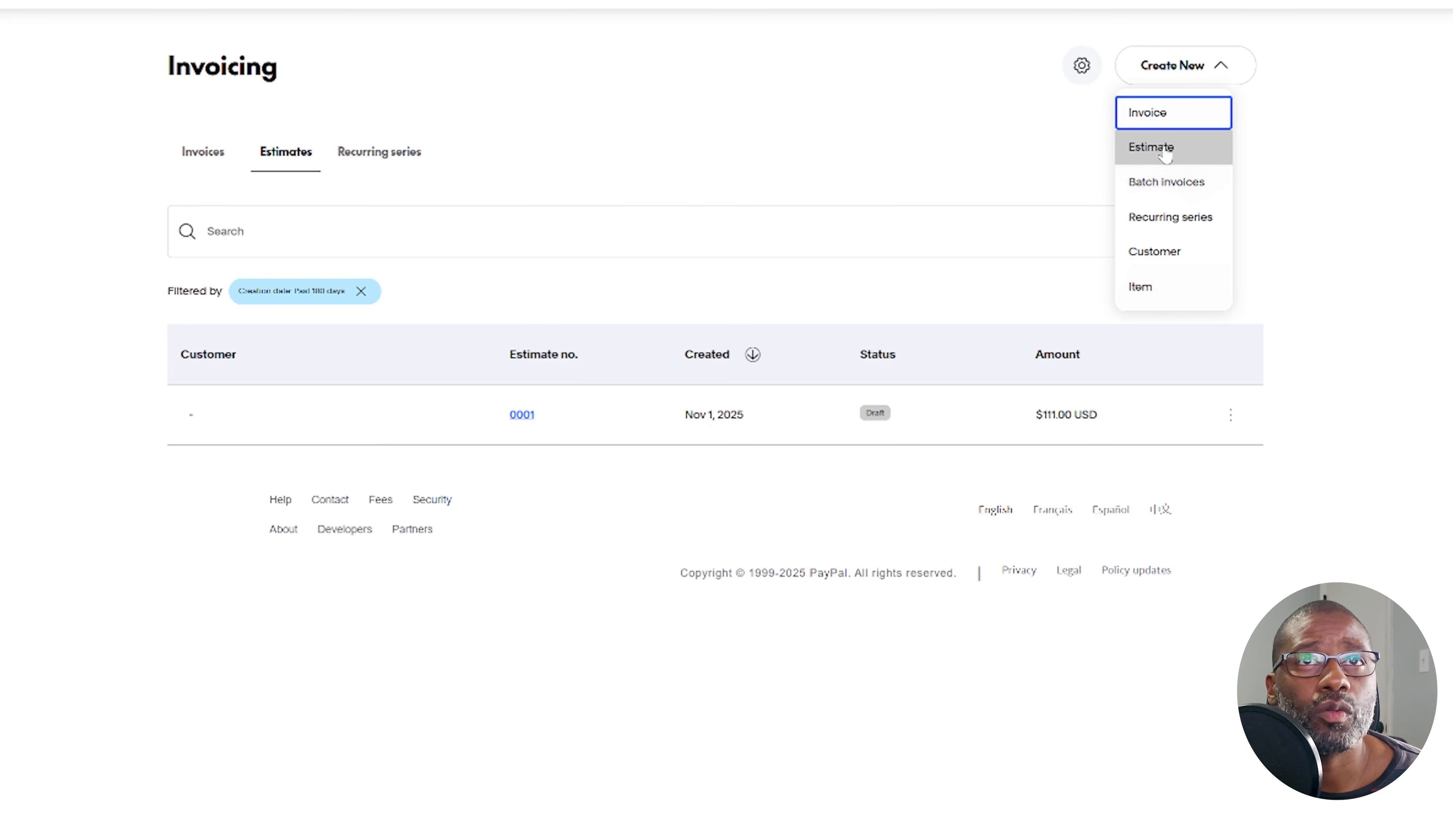
{"action": "left_click", "coordinate": [1167, 148]}
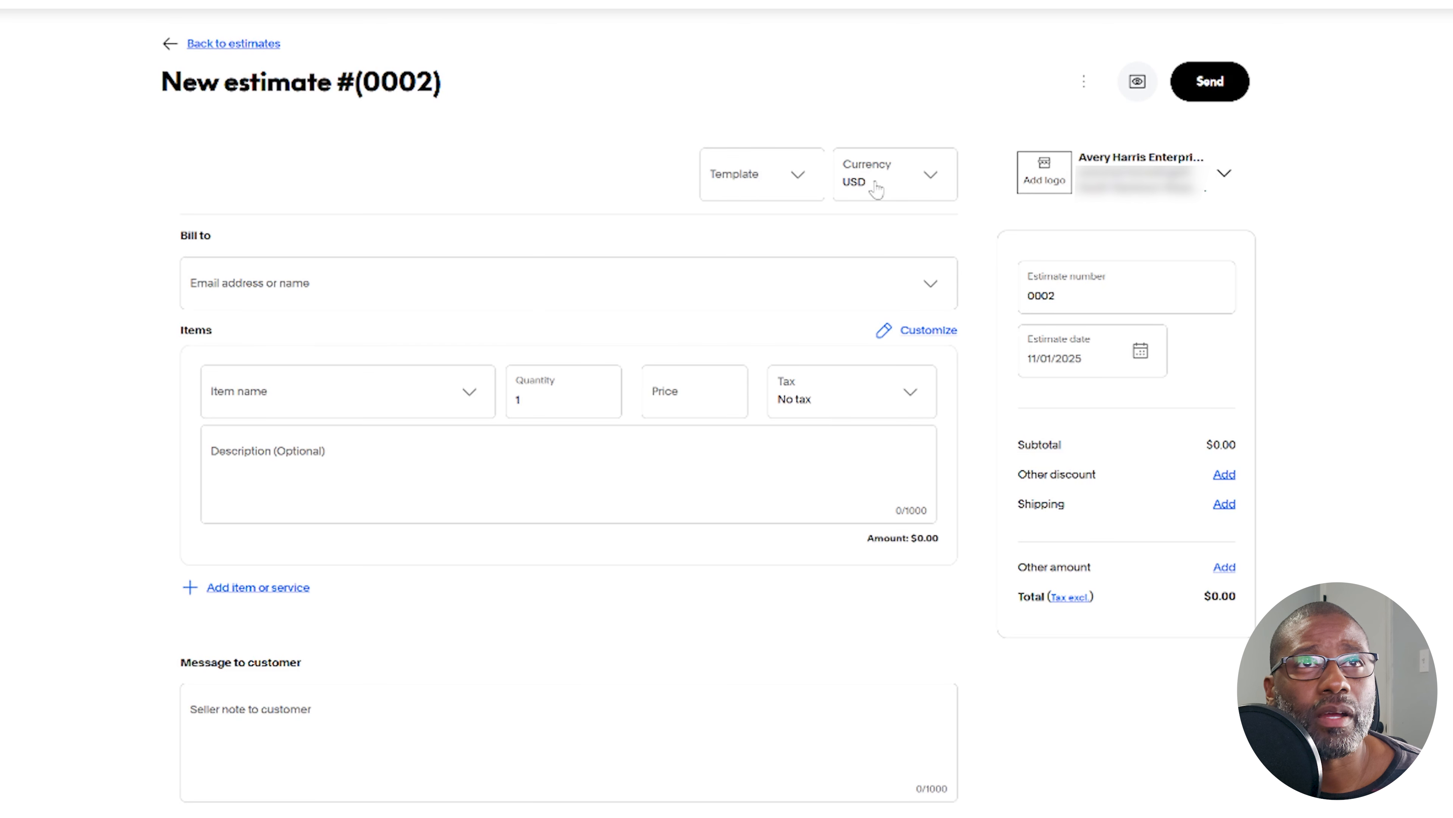
Look through the currency and template choices for the new estimate
{"action": "left_click", "coordinate": [929, 182]}
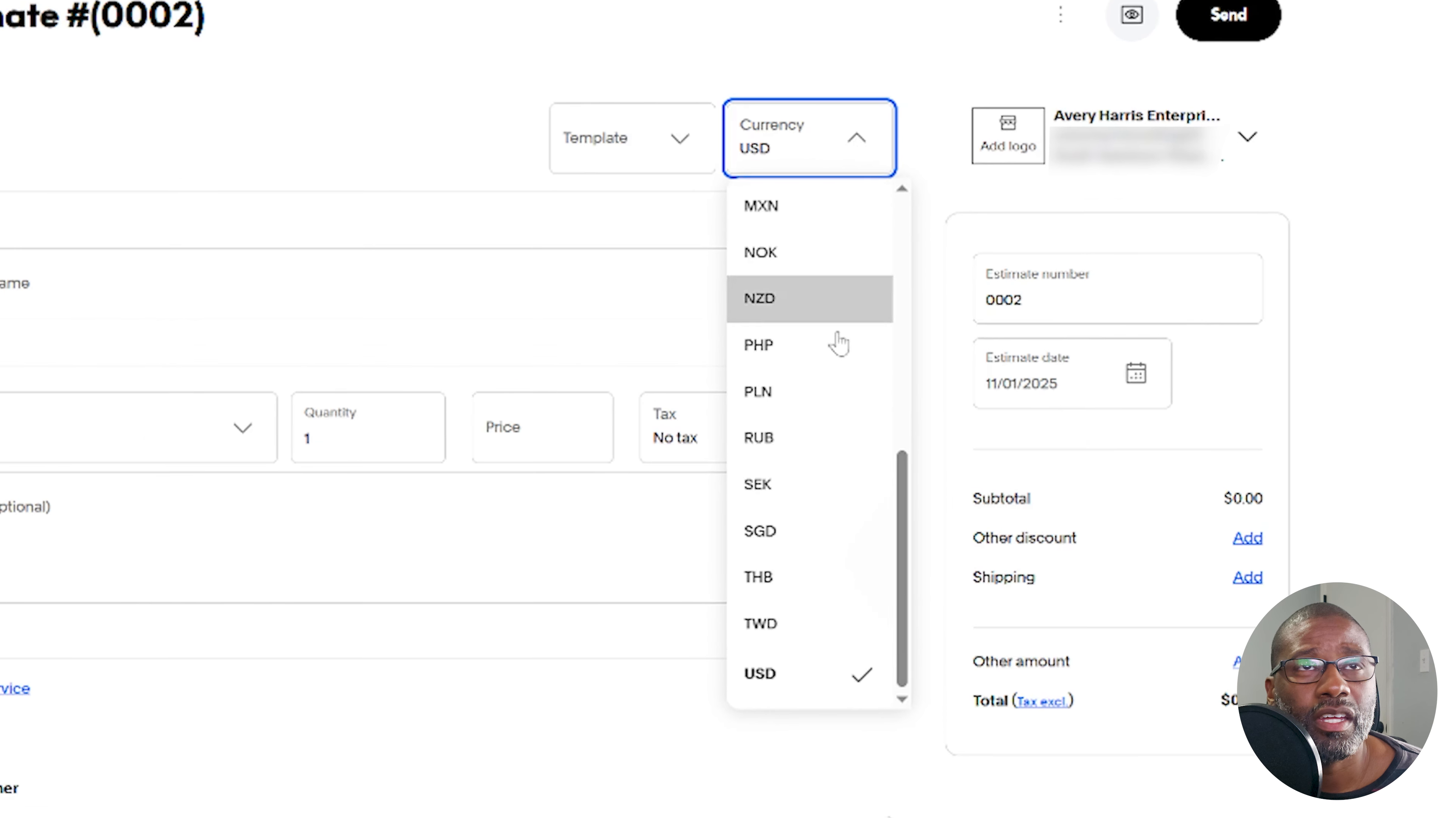
{"action": "left_click", "coordinate": [671, 71]}
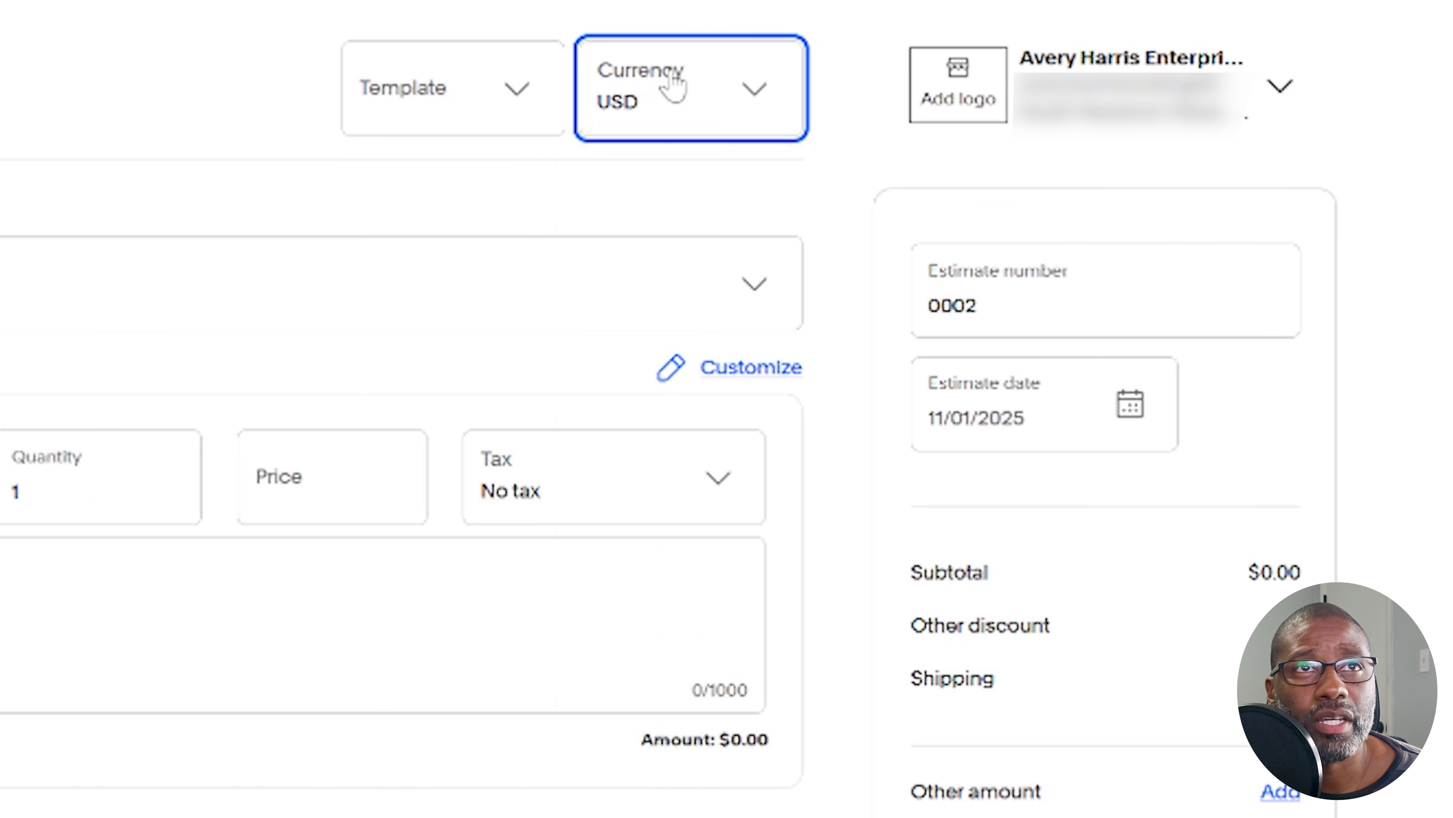
{"action": "left_click", "coordinate": [535, 104]}
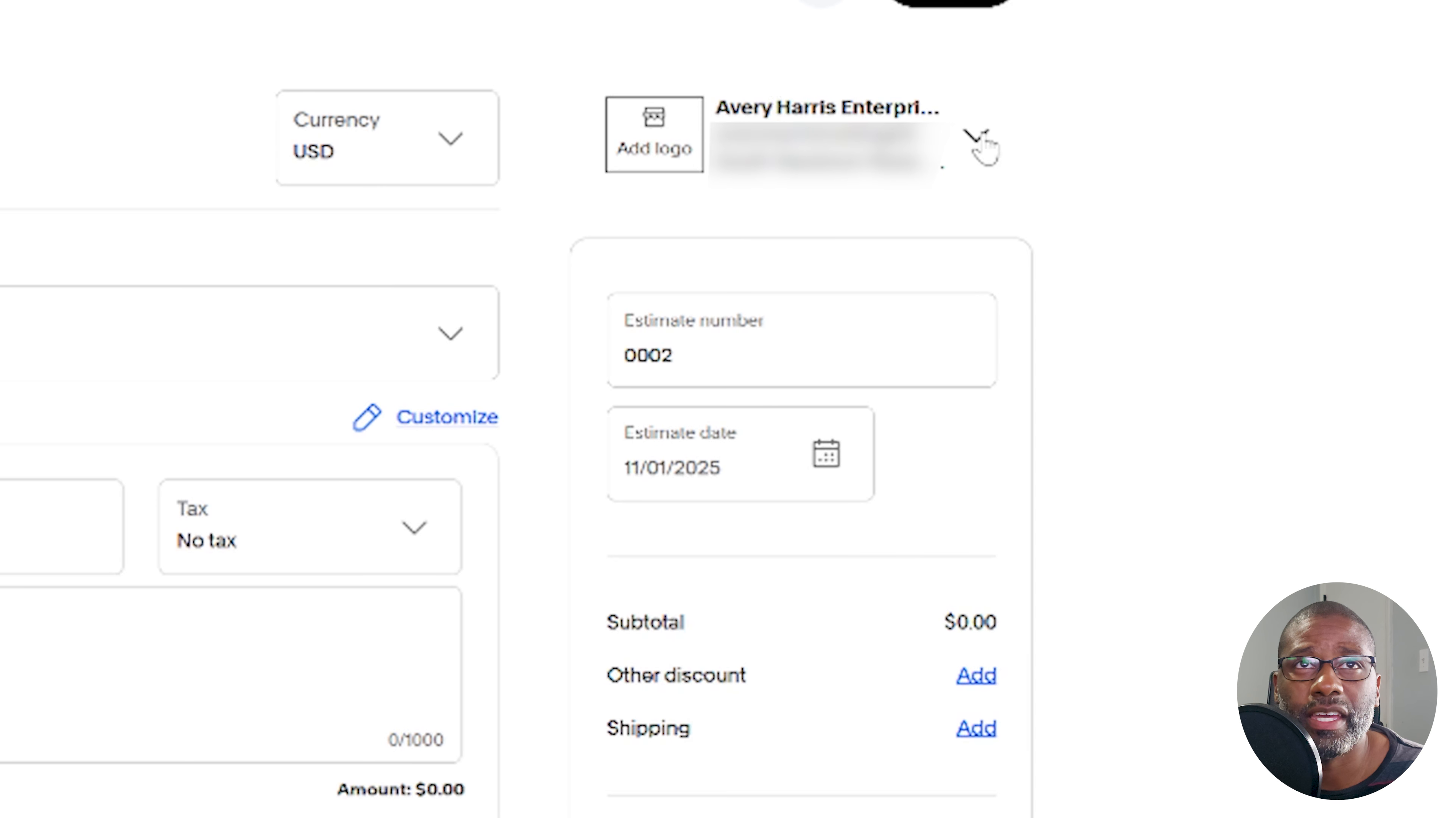
Edit the estimate's business info so the address uses "Don't show on invoice", and save it
{"action": "left_click", "coordinate": [975, 138]}
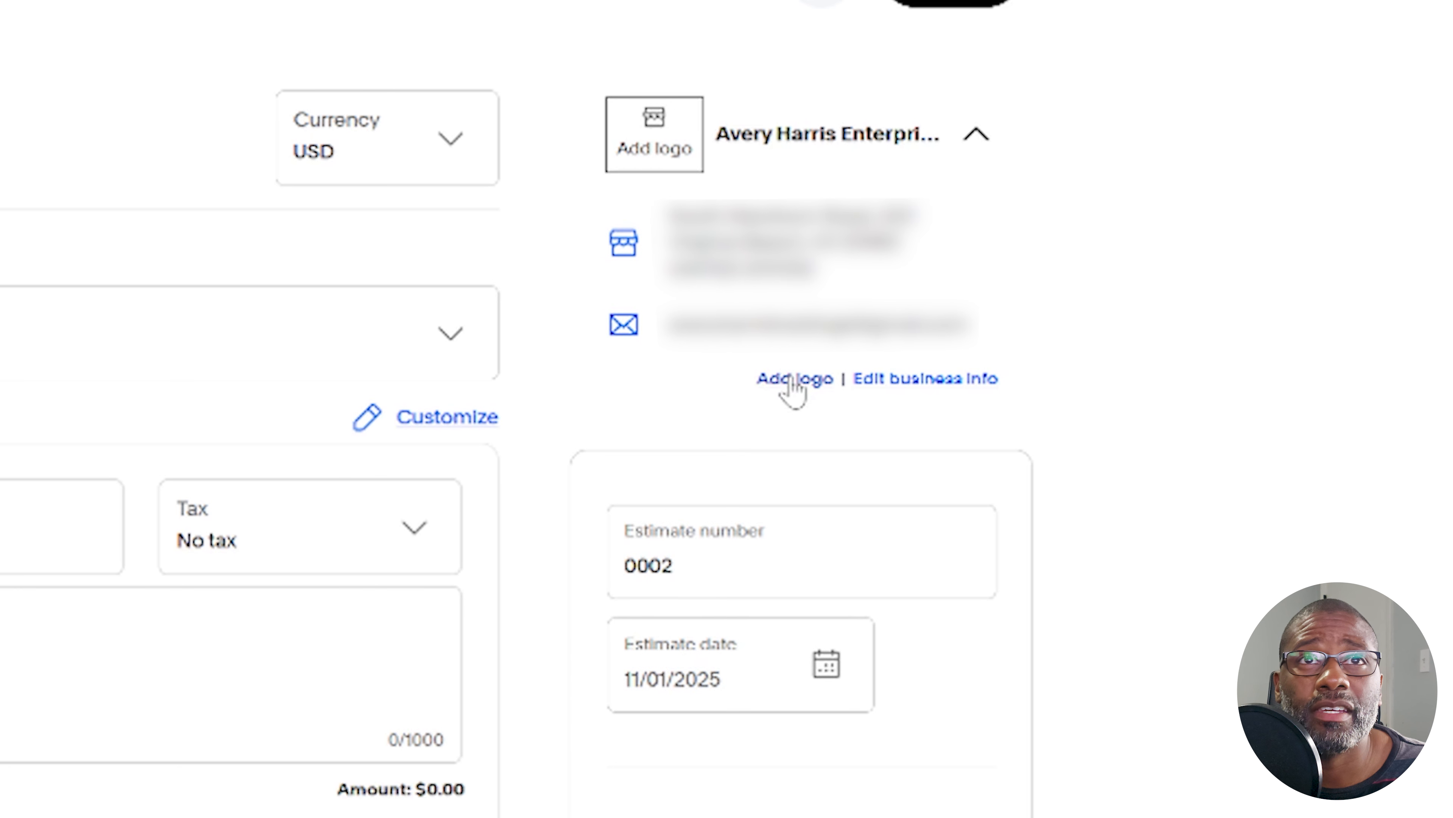
{"action": "left_click", "coordinate": [928, 383]}
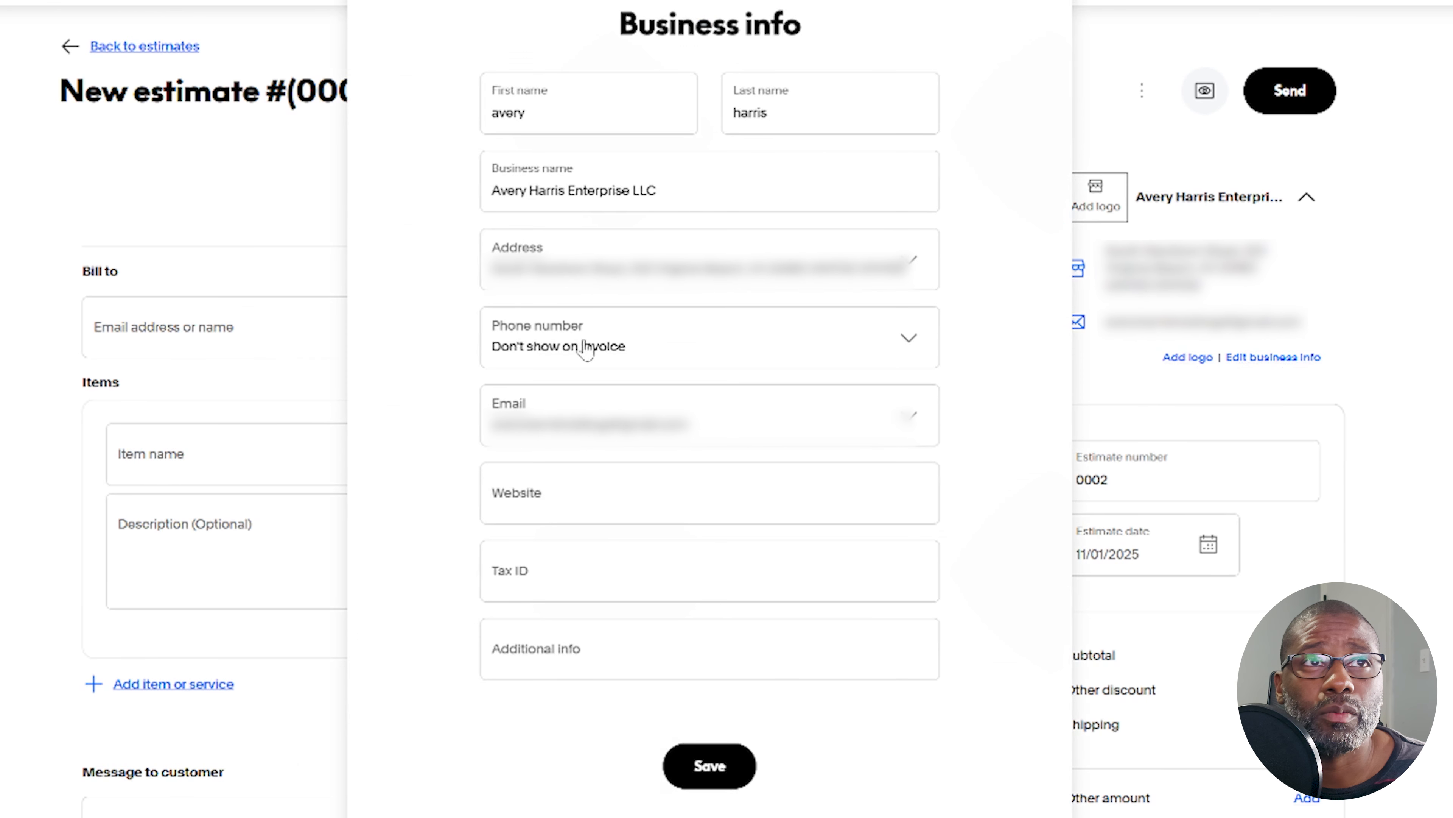
{"action": "left_click", "coordinate": [681, 279]}
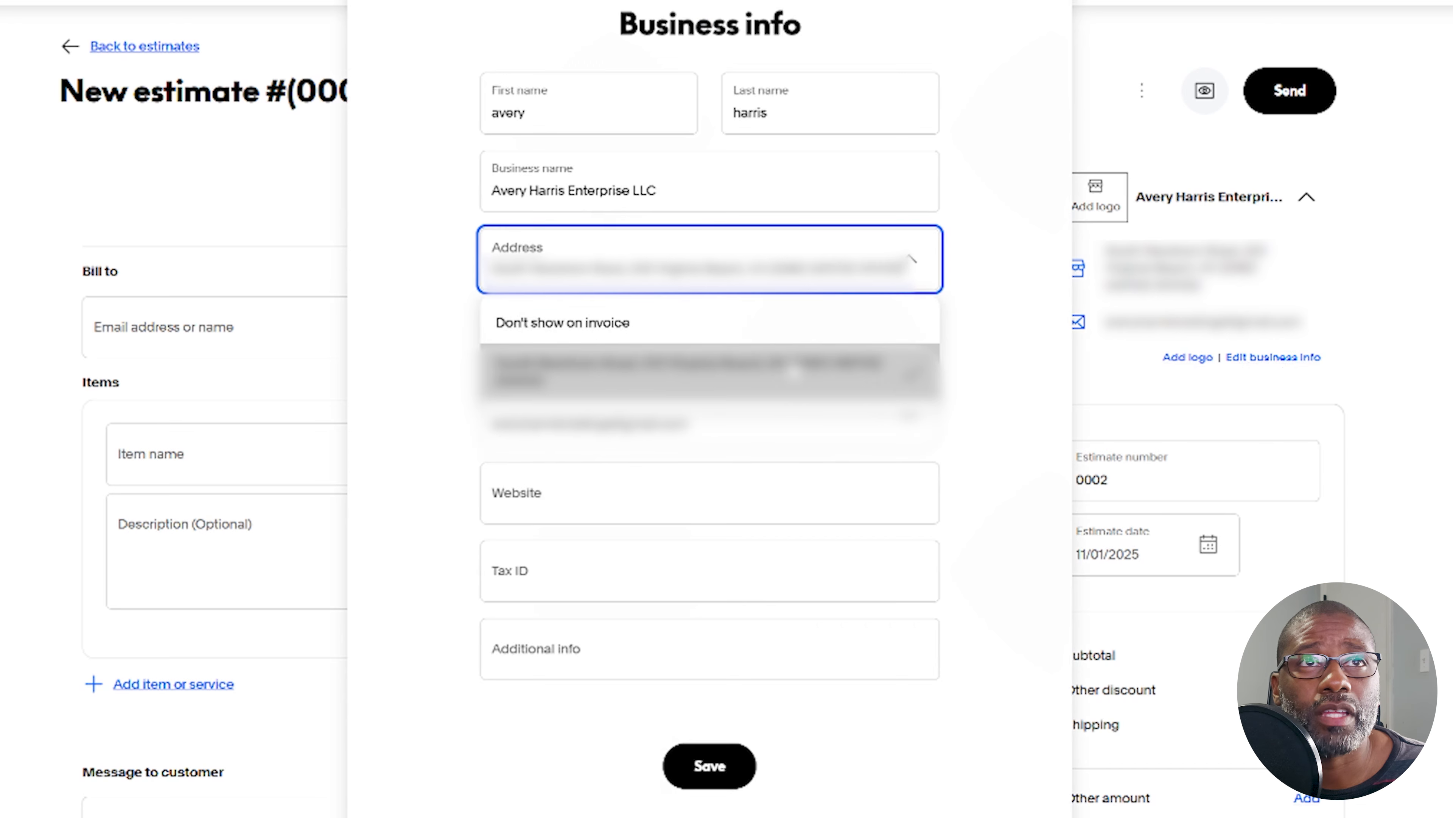
{"action": "left_click", "coordinate": [834, 329]}
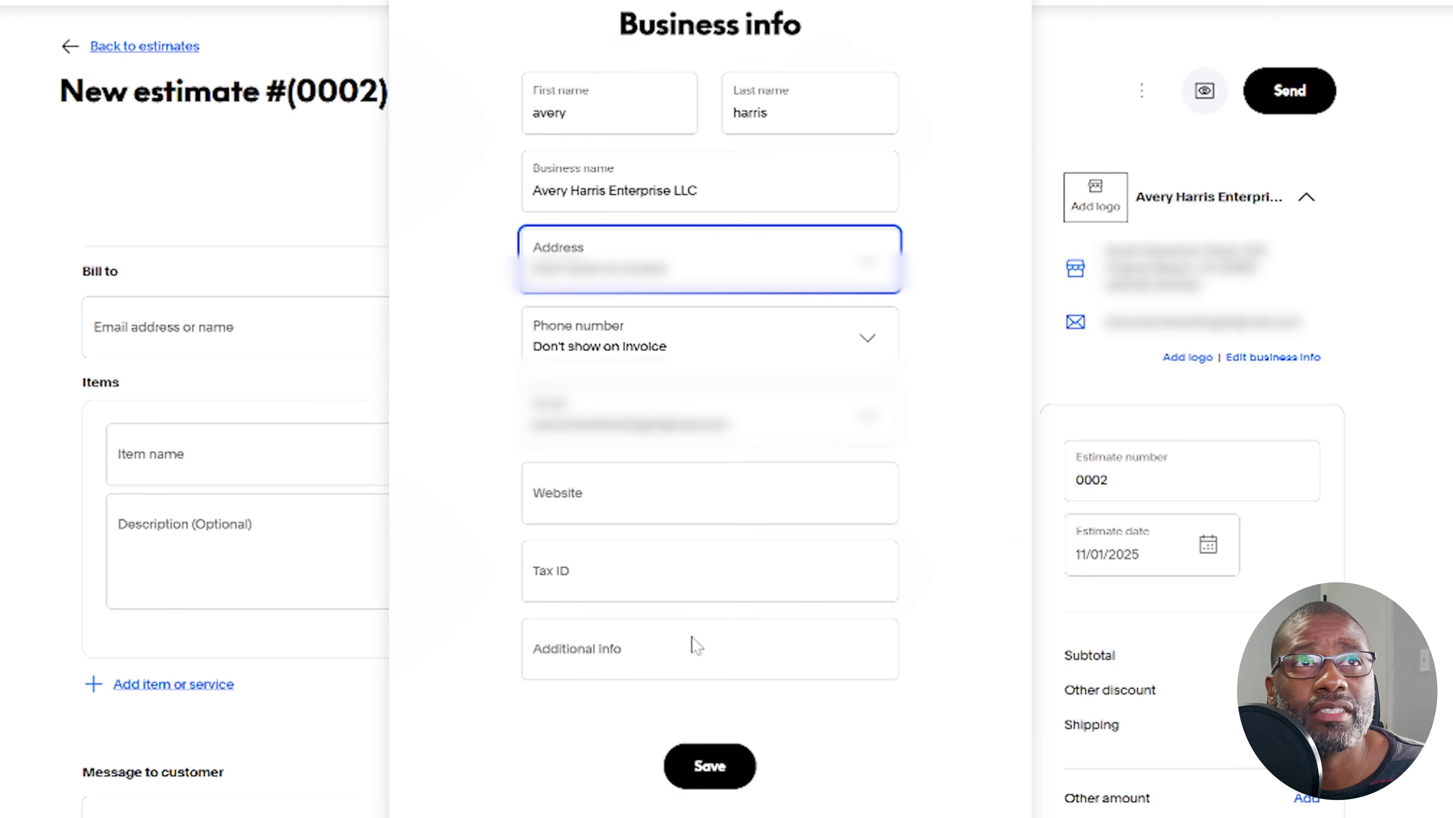
{"action": "left_click", "coordinate": [722, 765]}
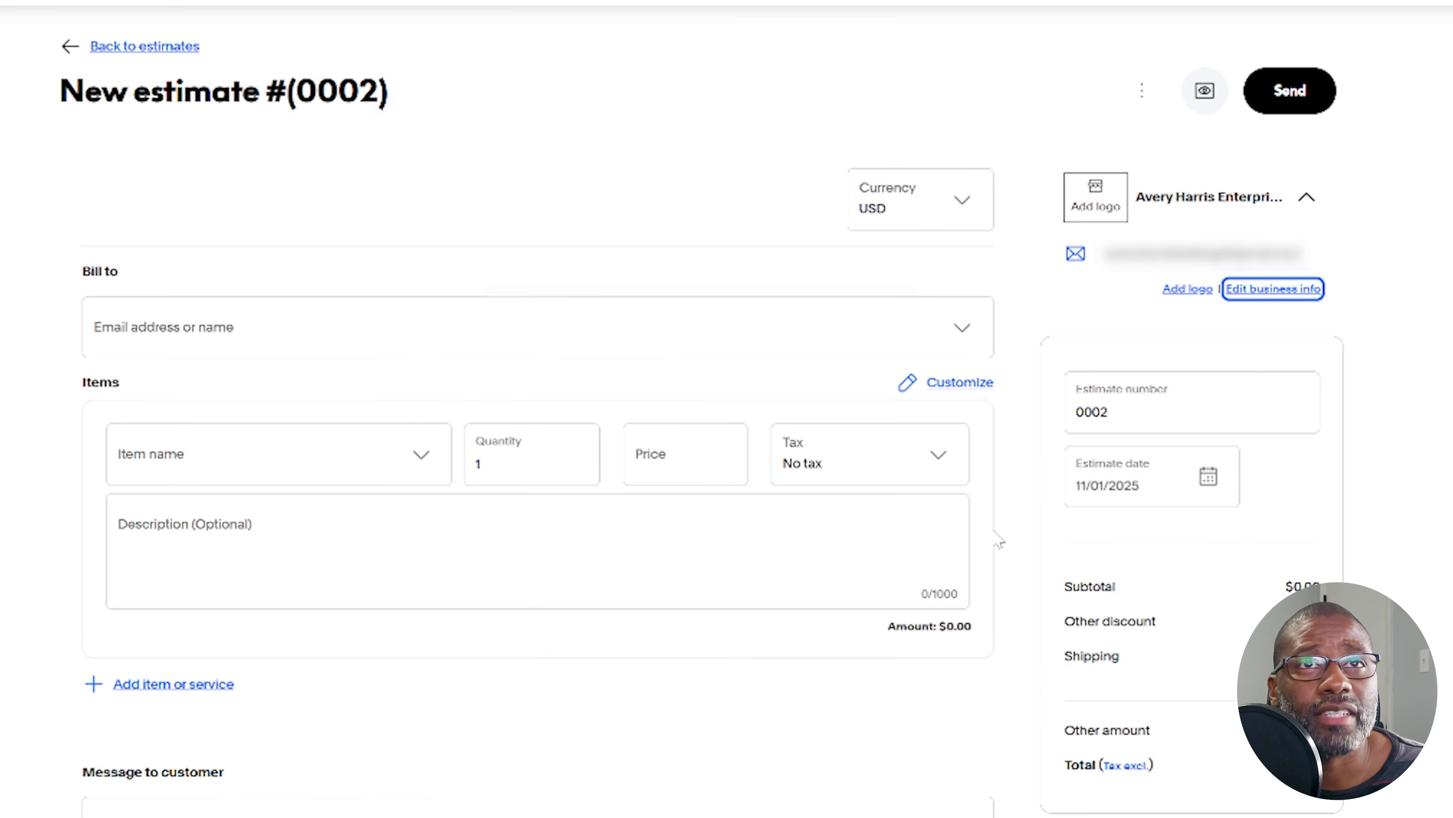
Add the business logo image to the estimate
{"action": "left_click", "coordinate": [1186, 289]}
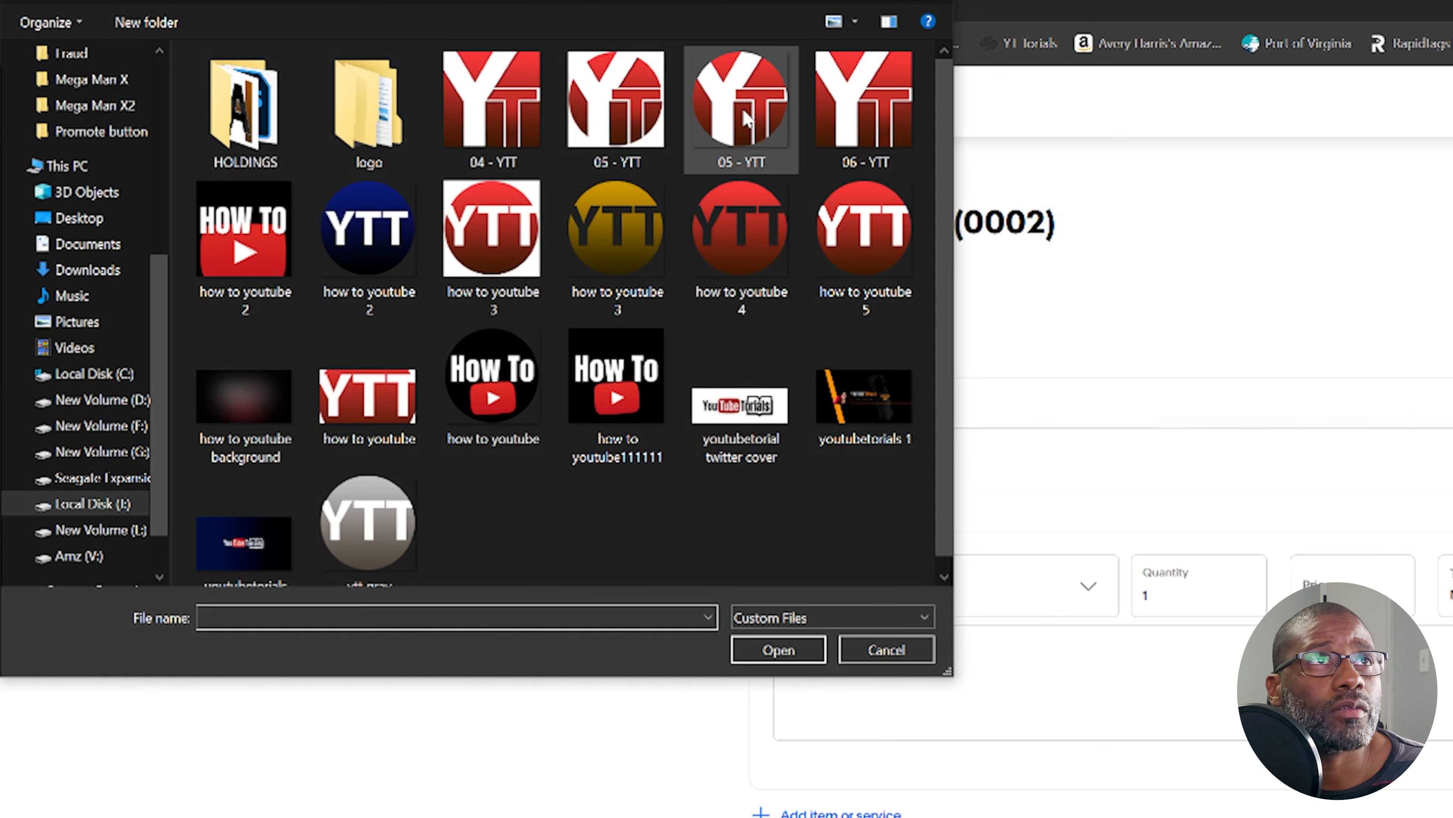
{"action": "double_click", "coordinate": [433, 52]}
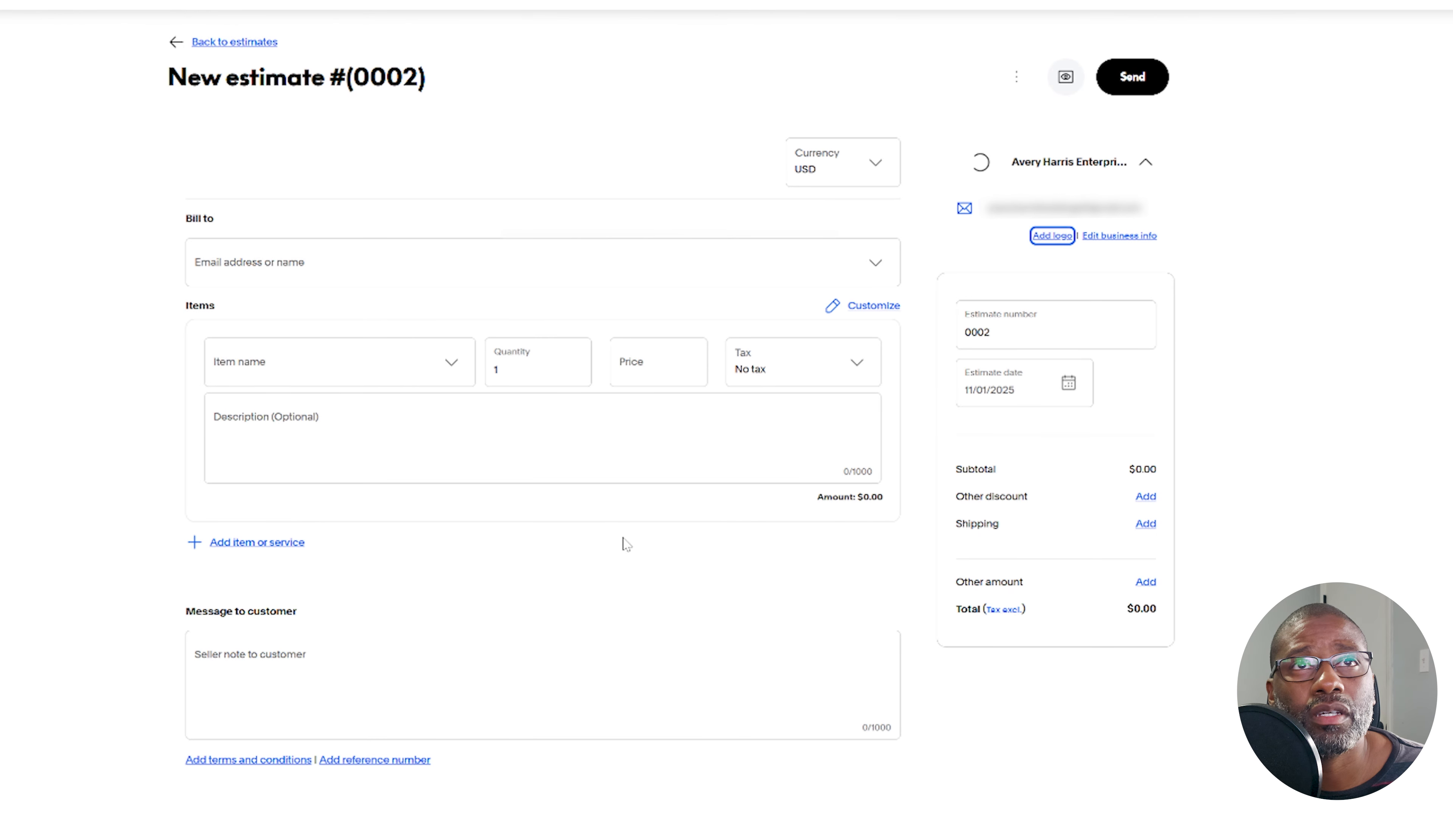
{"action": "left_click", "coordinate": [1044, 331]}
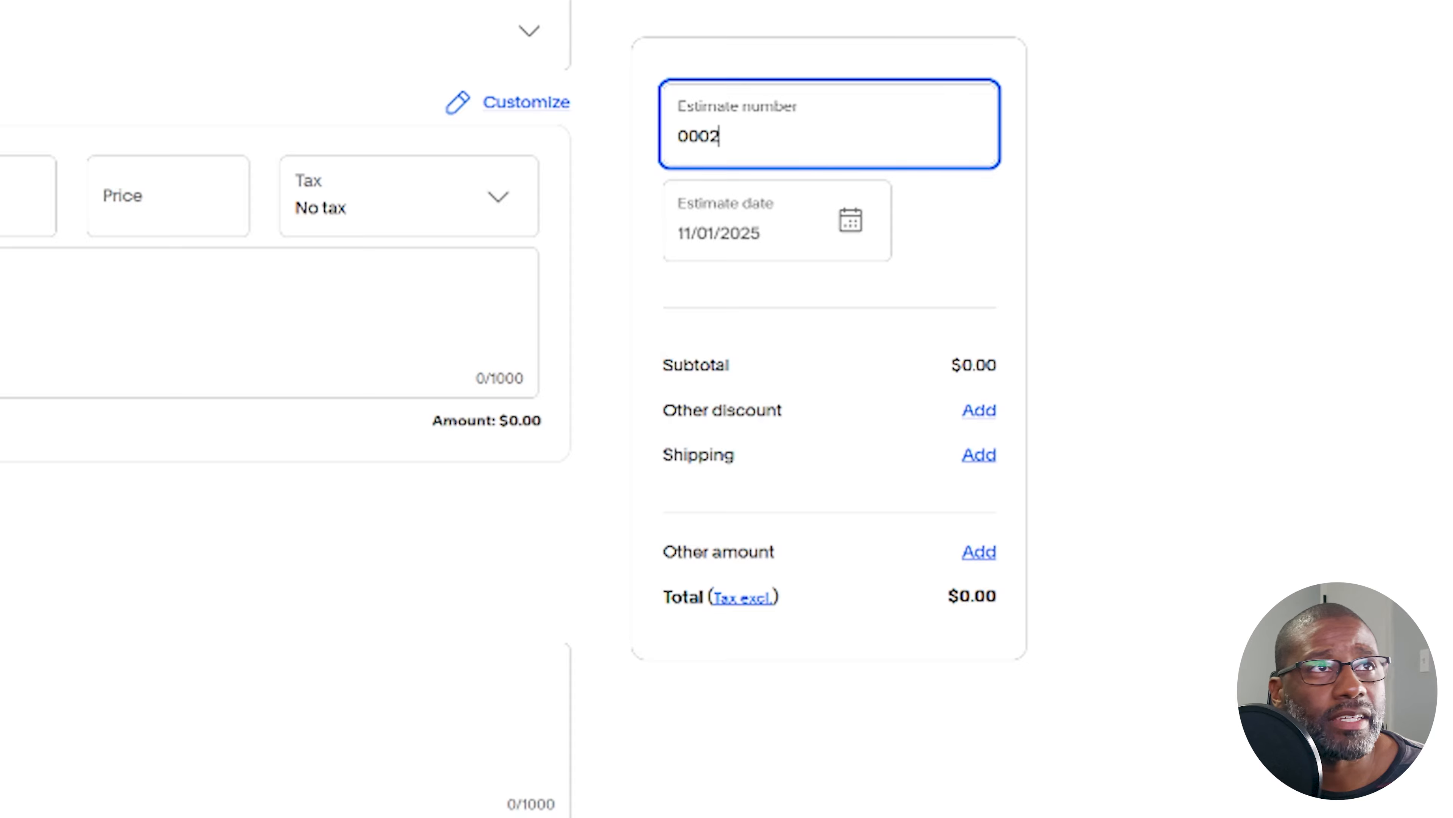
Add a new customer as the estimate's bill-to recipient, and turn off the option that items will be shipped
{"action": "left_click", "coordinate": [229, 31]}
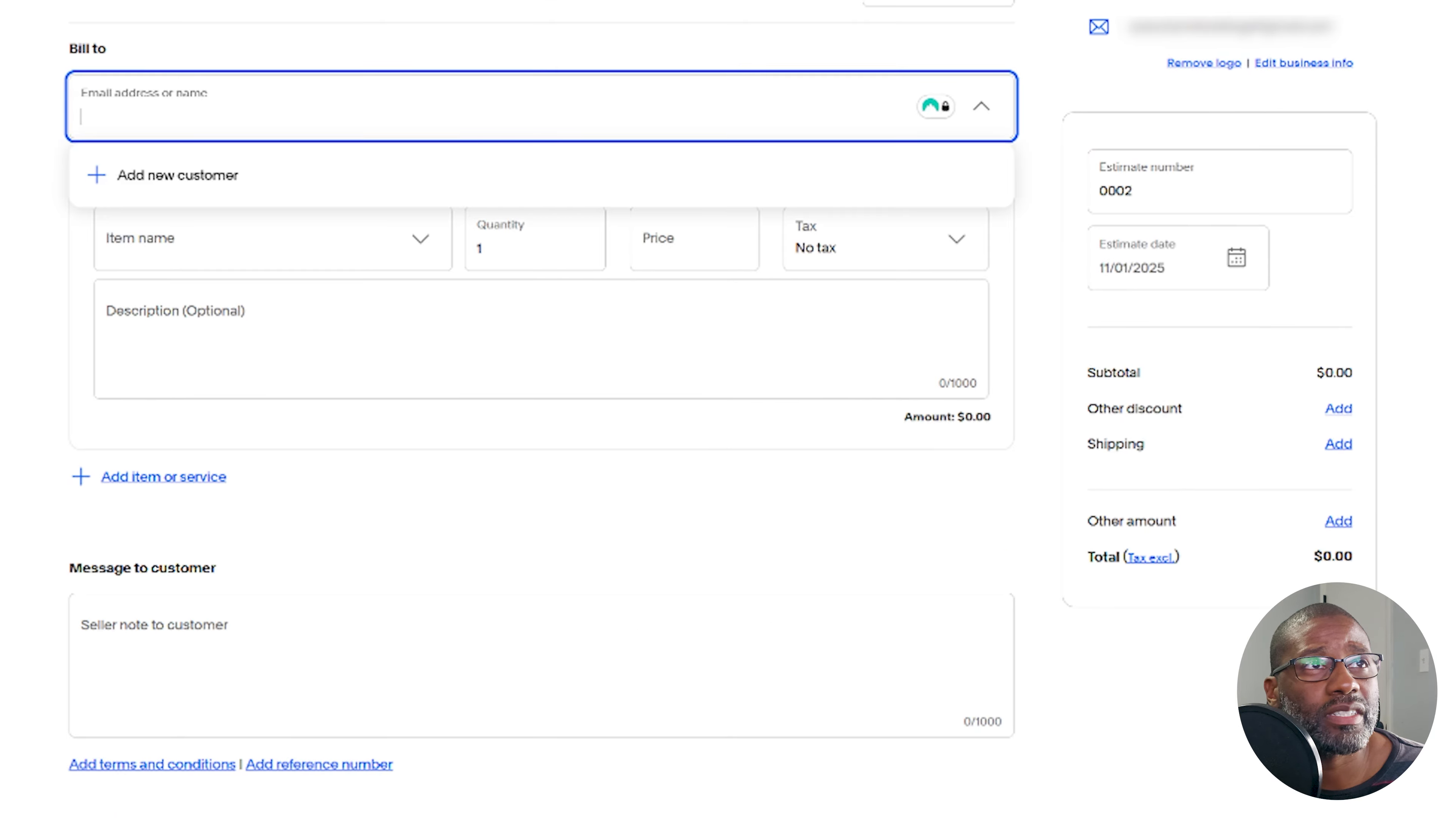
{"action": "left_click", "coordinate": [212, 173]}
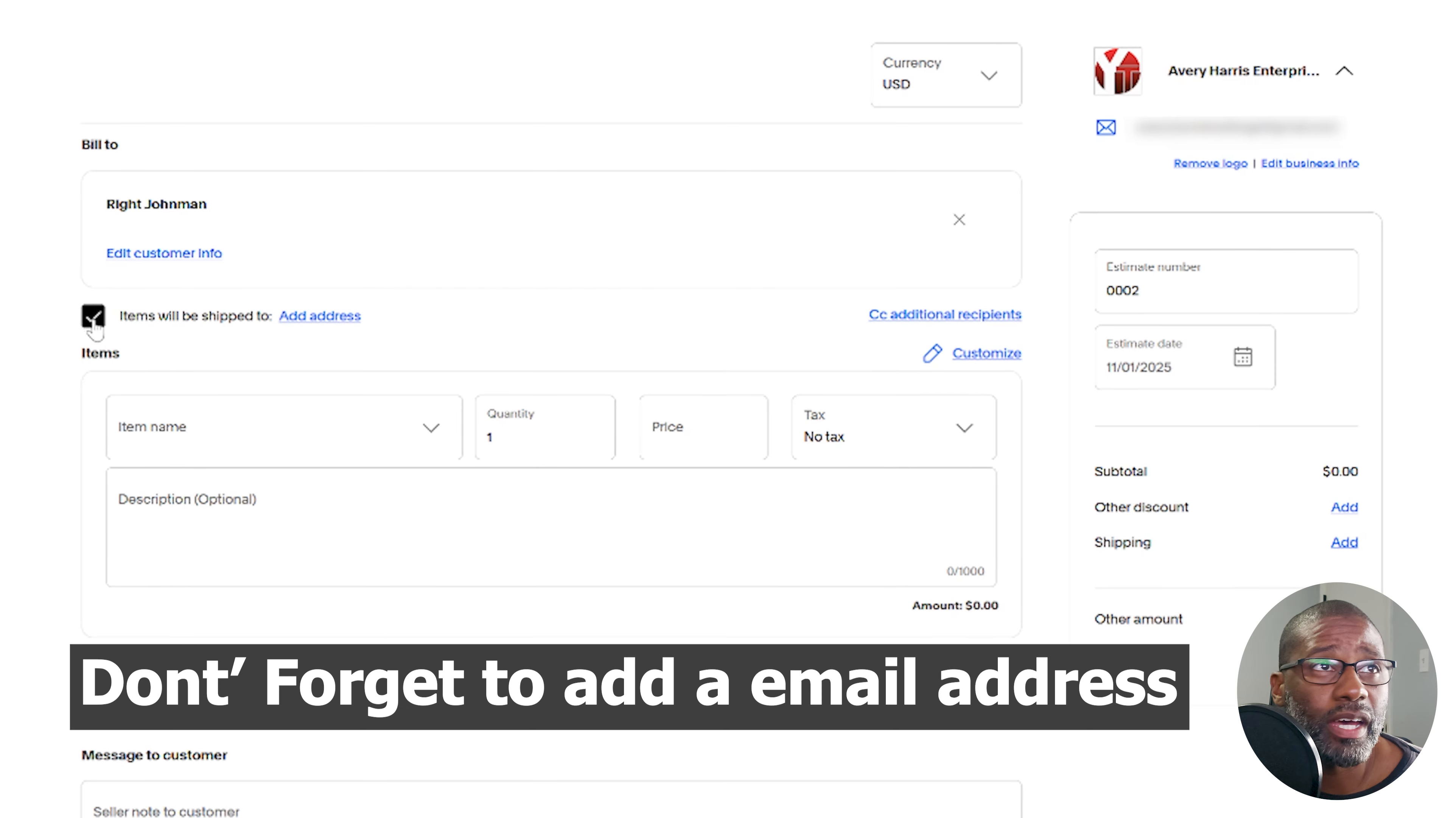
{"action": "left_click", "coordinate": [93, 316]}
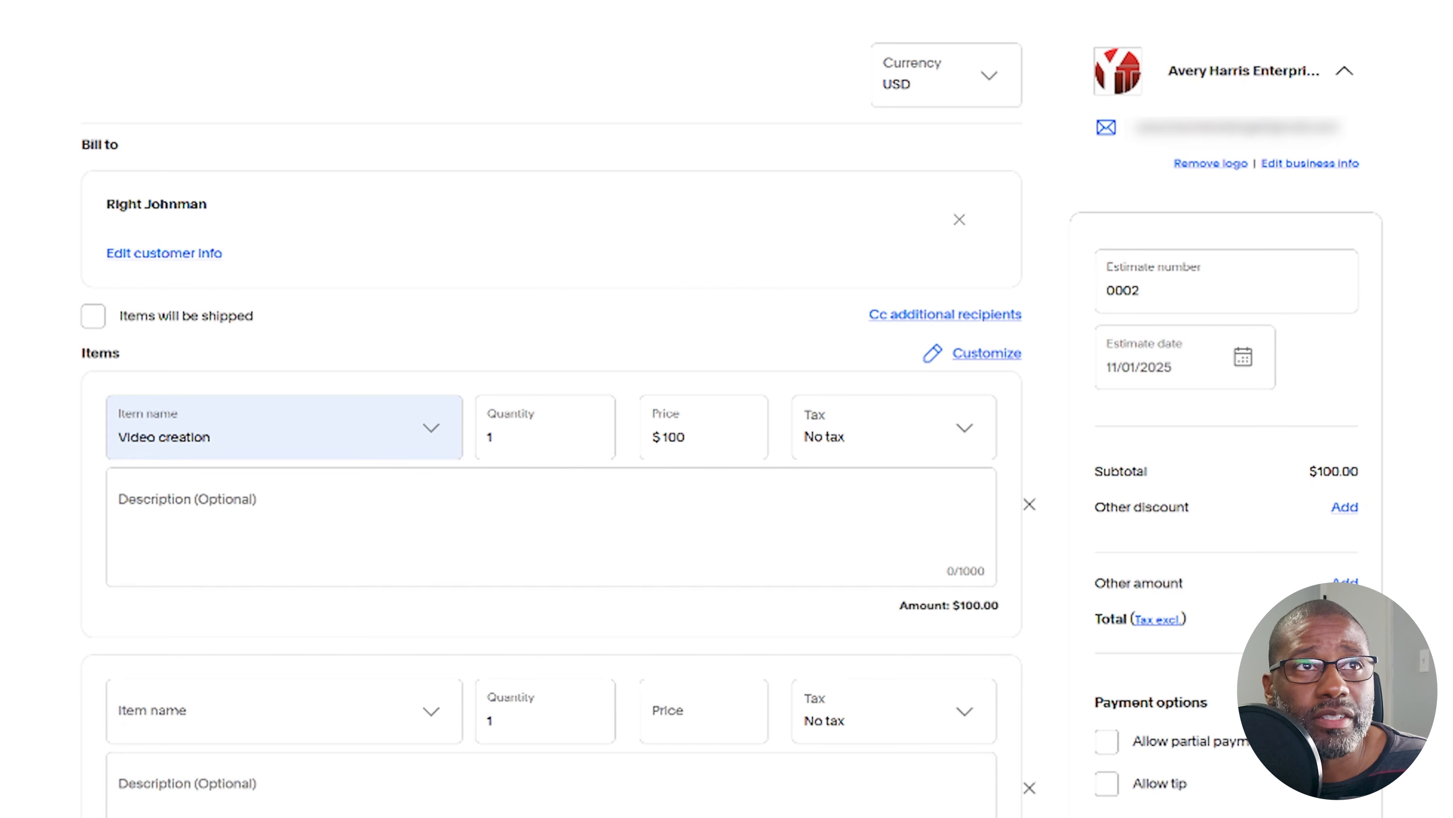
Fill in the first item, Video creation, with a quantity of 3 at a price of $100
{"action": "key", "text": "Tab"}
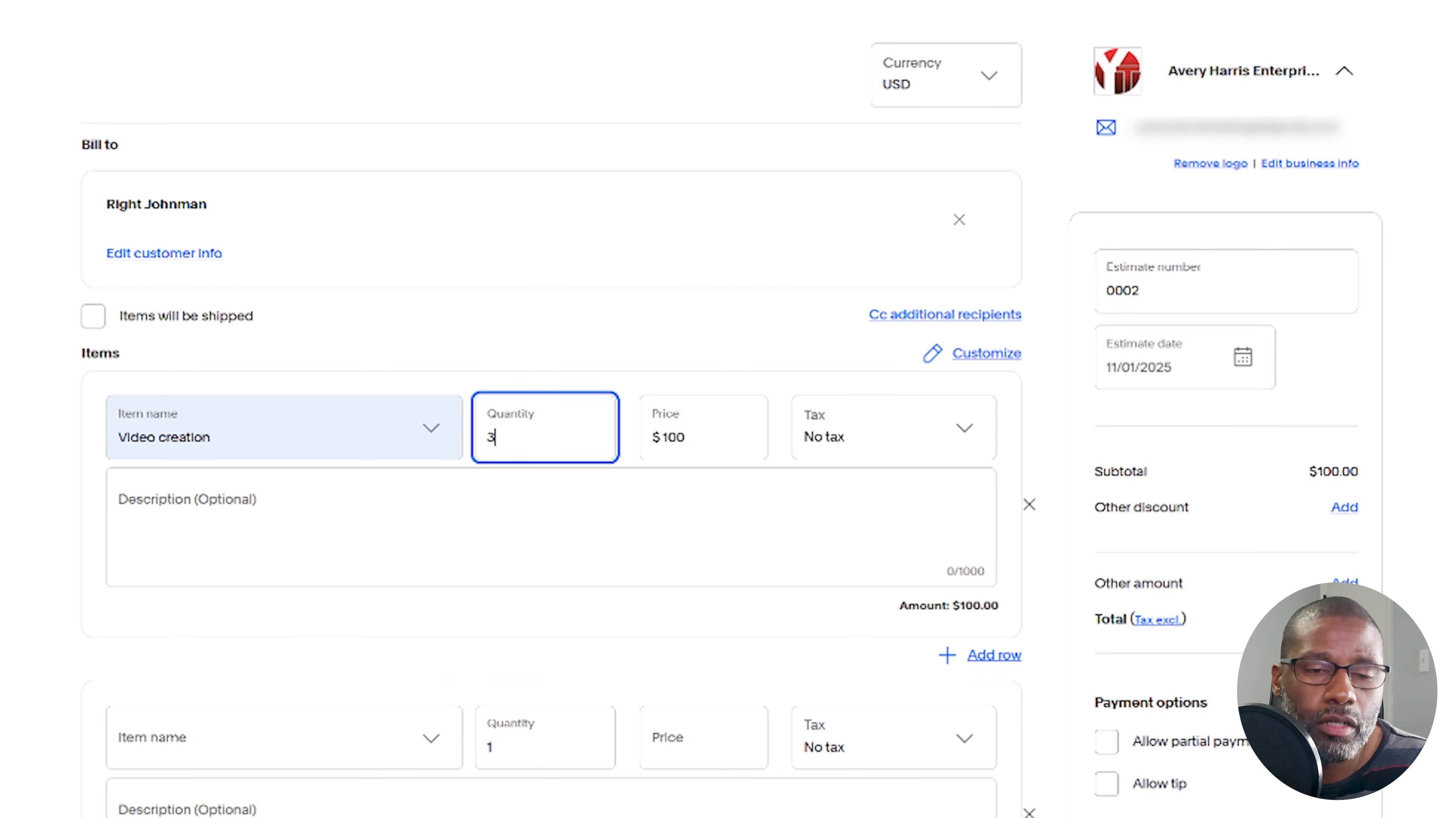
{"action": "left_click", "coordinate": [119, 510]}
{"action": "left_click_drag", "start_coordinate": [697, 438], "coordinate": [662, 445]}
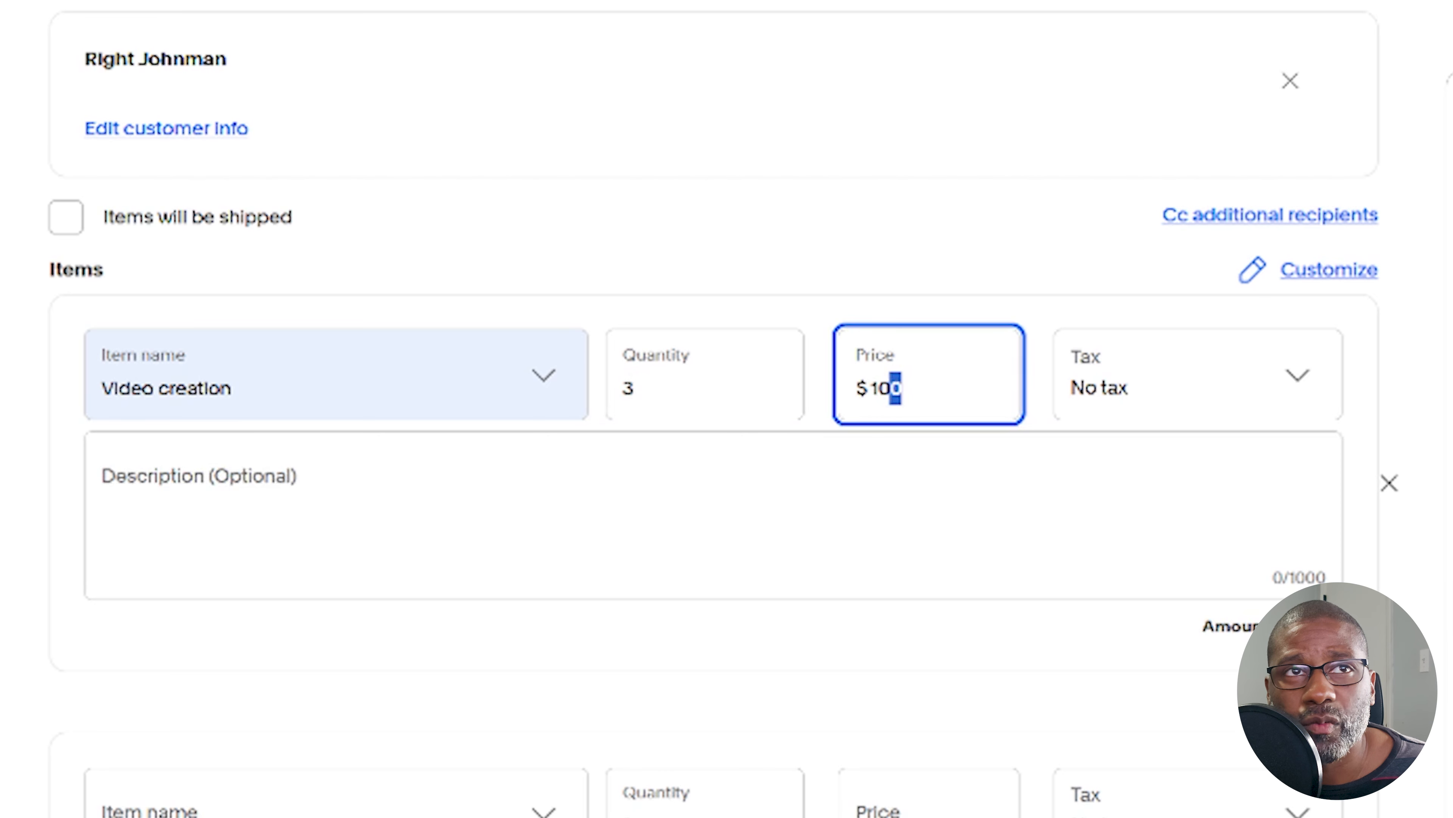
{"action": "left_click", "coordinate": [1213, 404]}
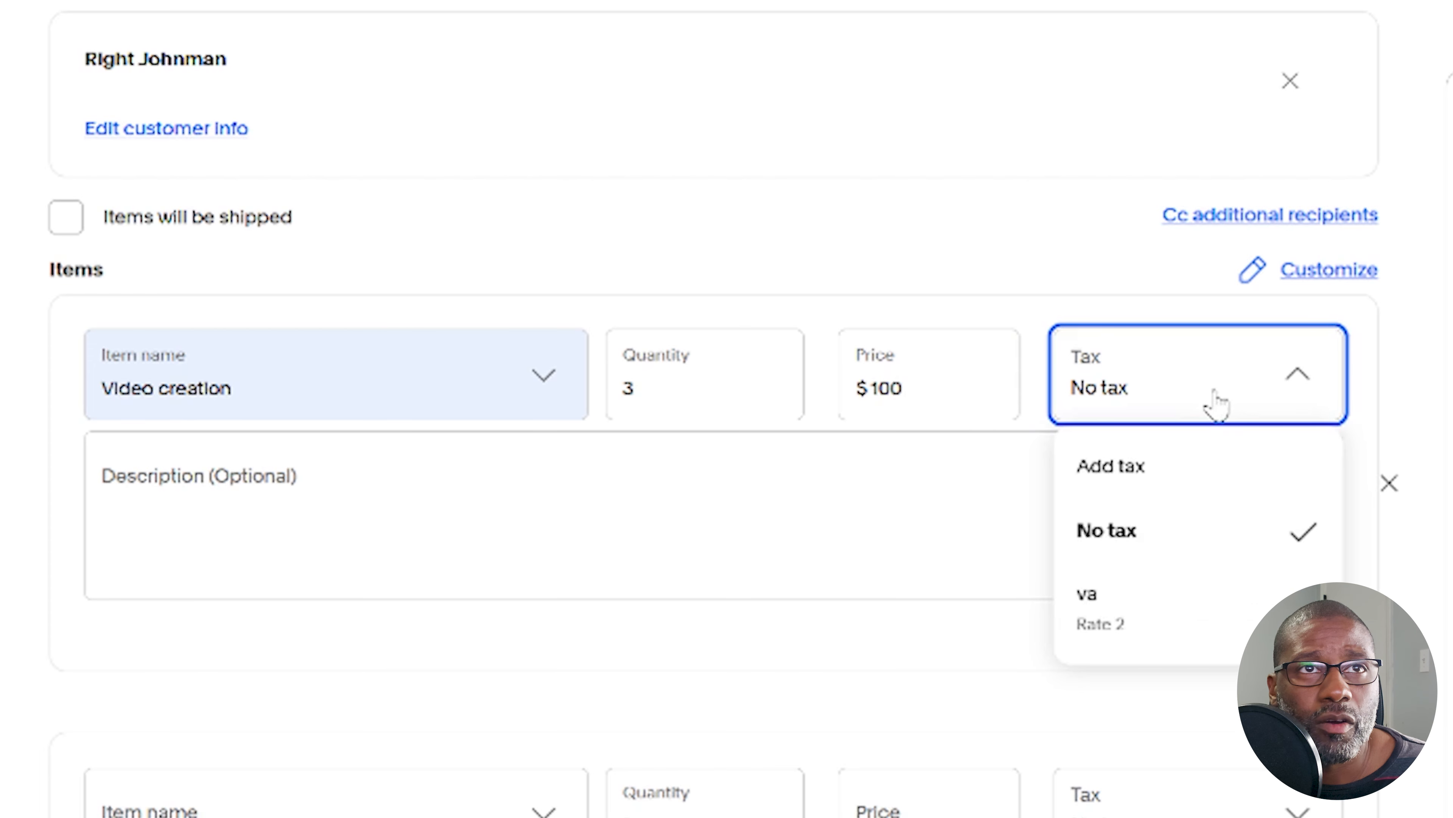
{"action": "left_click", "coordinate": [1183, 479]}
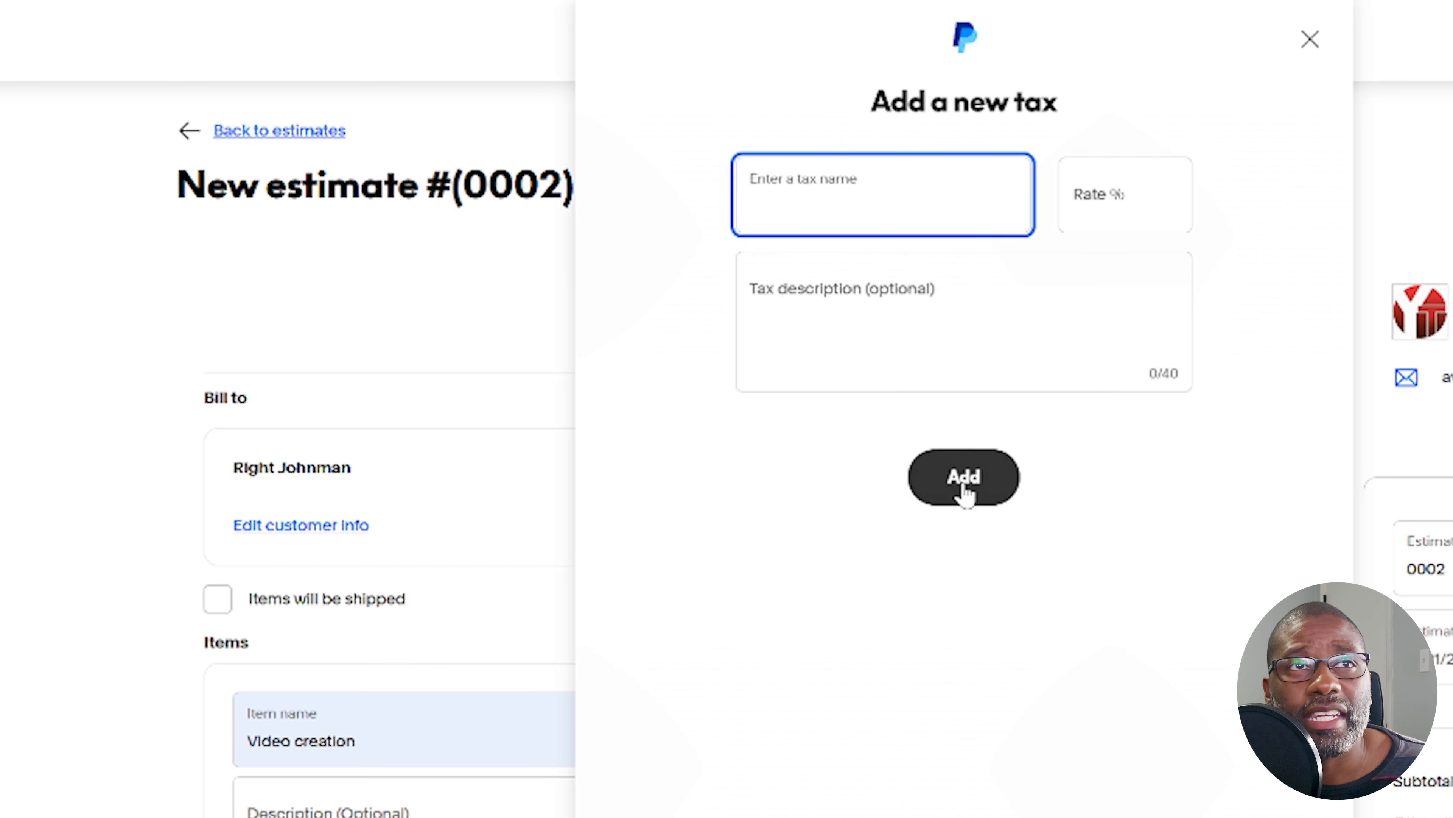
{"action": "left_click", "coordinate": [1313, 45]}
Apply the saved "va" tax with rate 2 to the Video creation item
{"action": "left_click", "coordinate": [1083, 448]}
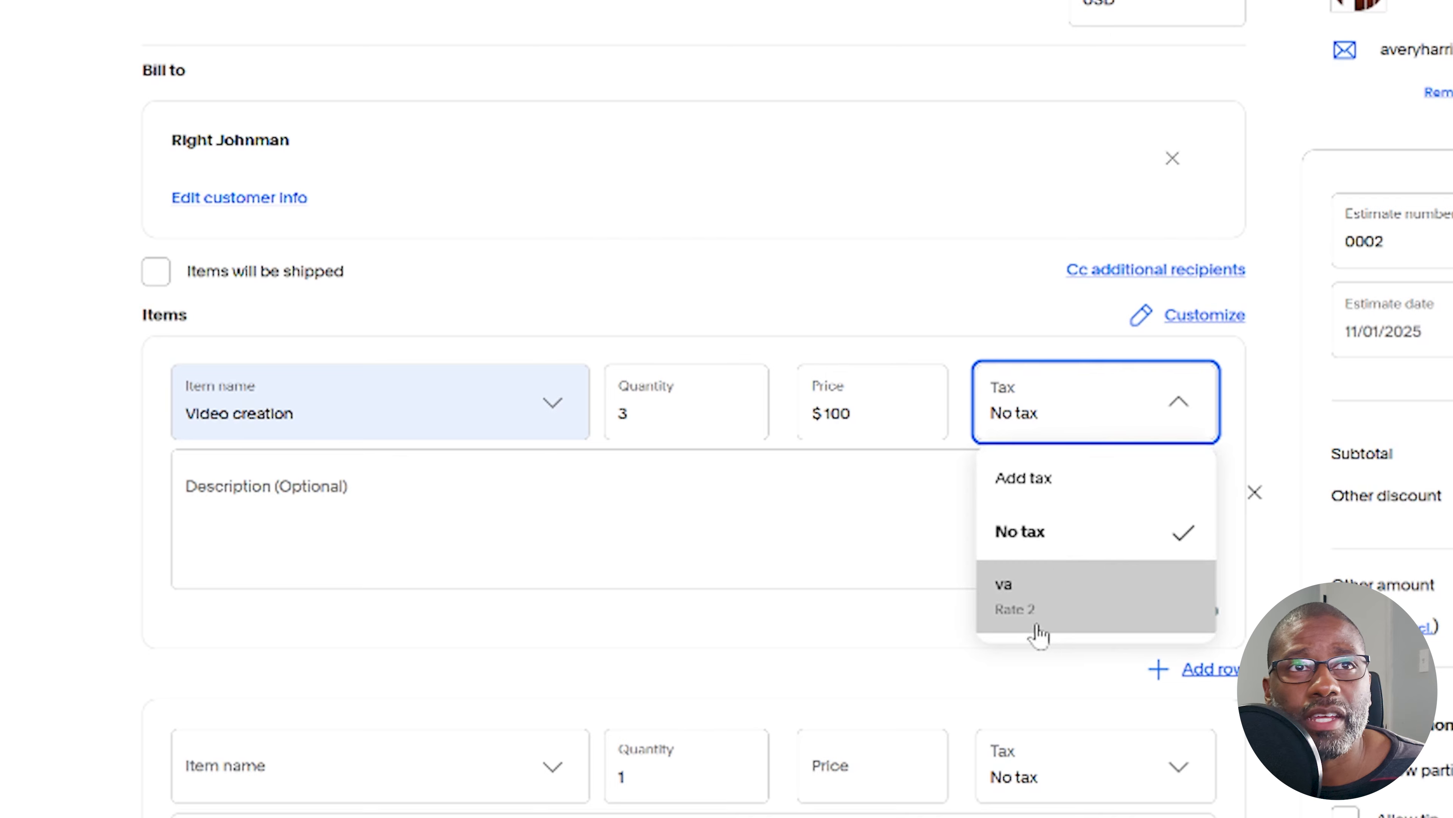
{"action": "left_click", "coordinate": [1093, 606]}
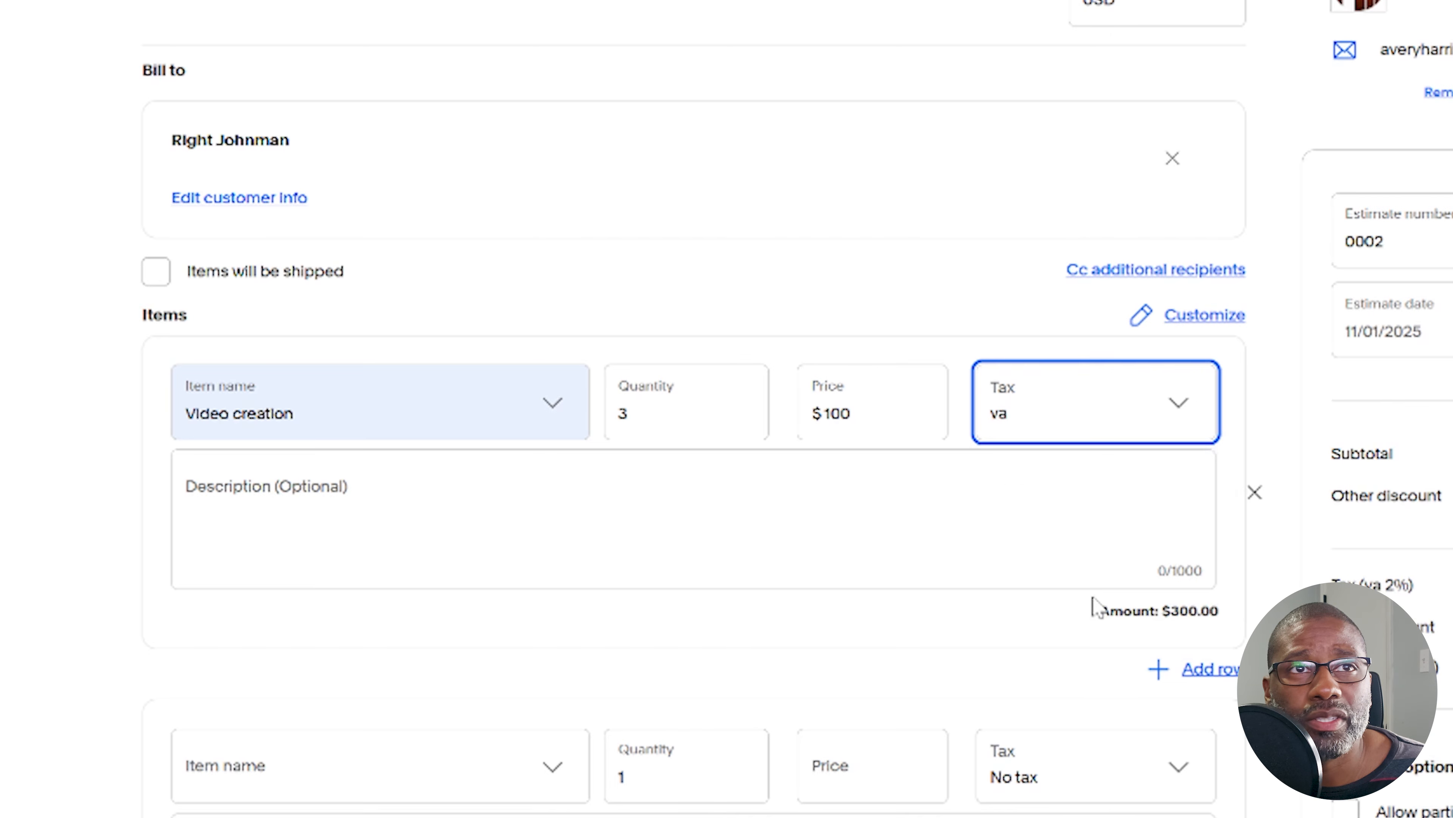
{"action": "key", "text": "Tab"}
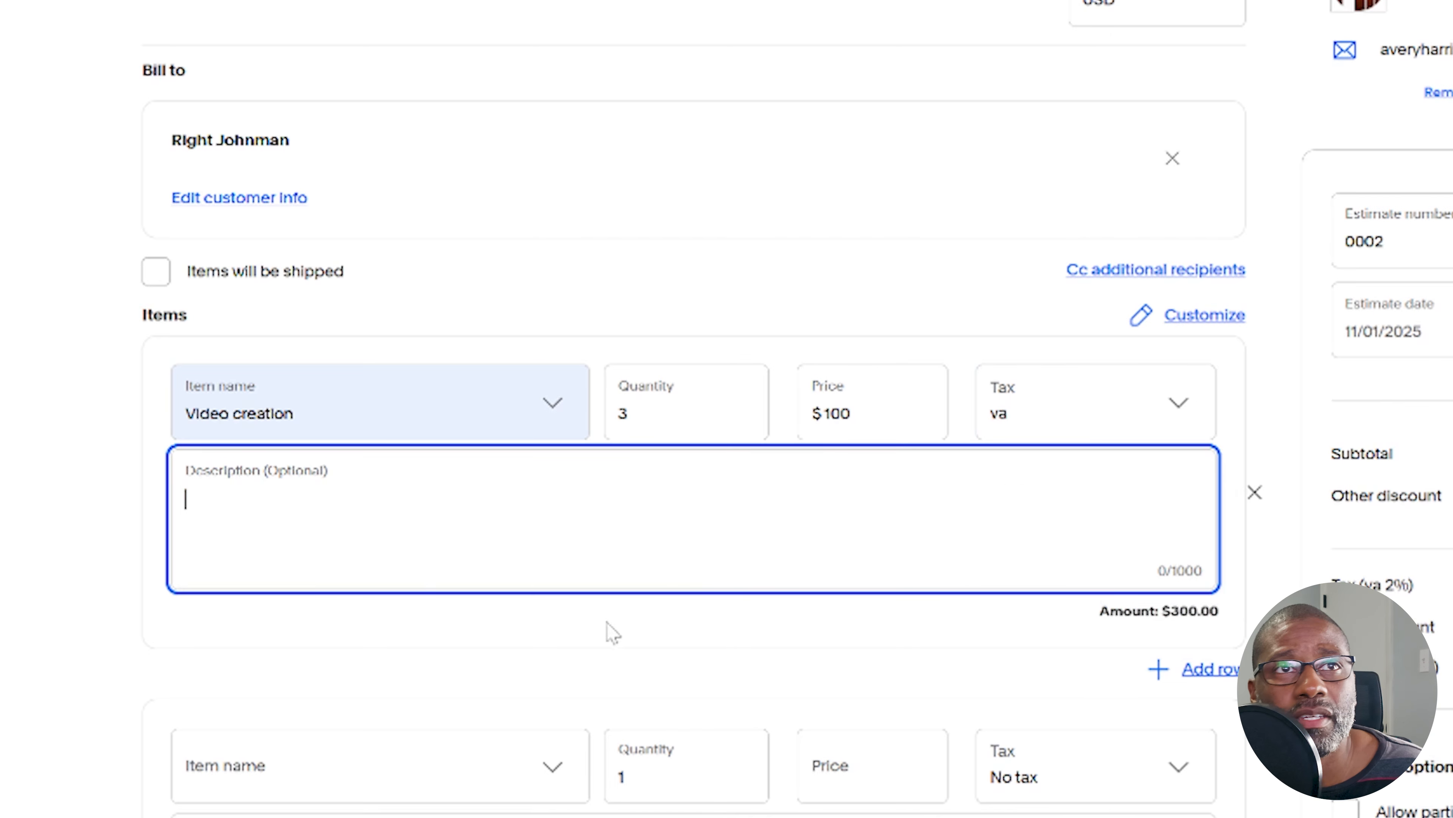
Add a second item named "thumbnail" below the Video creation item
{"action": "scroll", "coordinate": [693, 409], "scroll_direction": "down", "scroll_amount": 2}
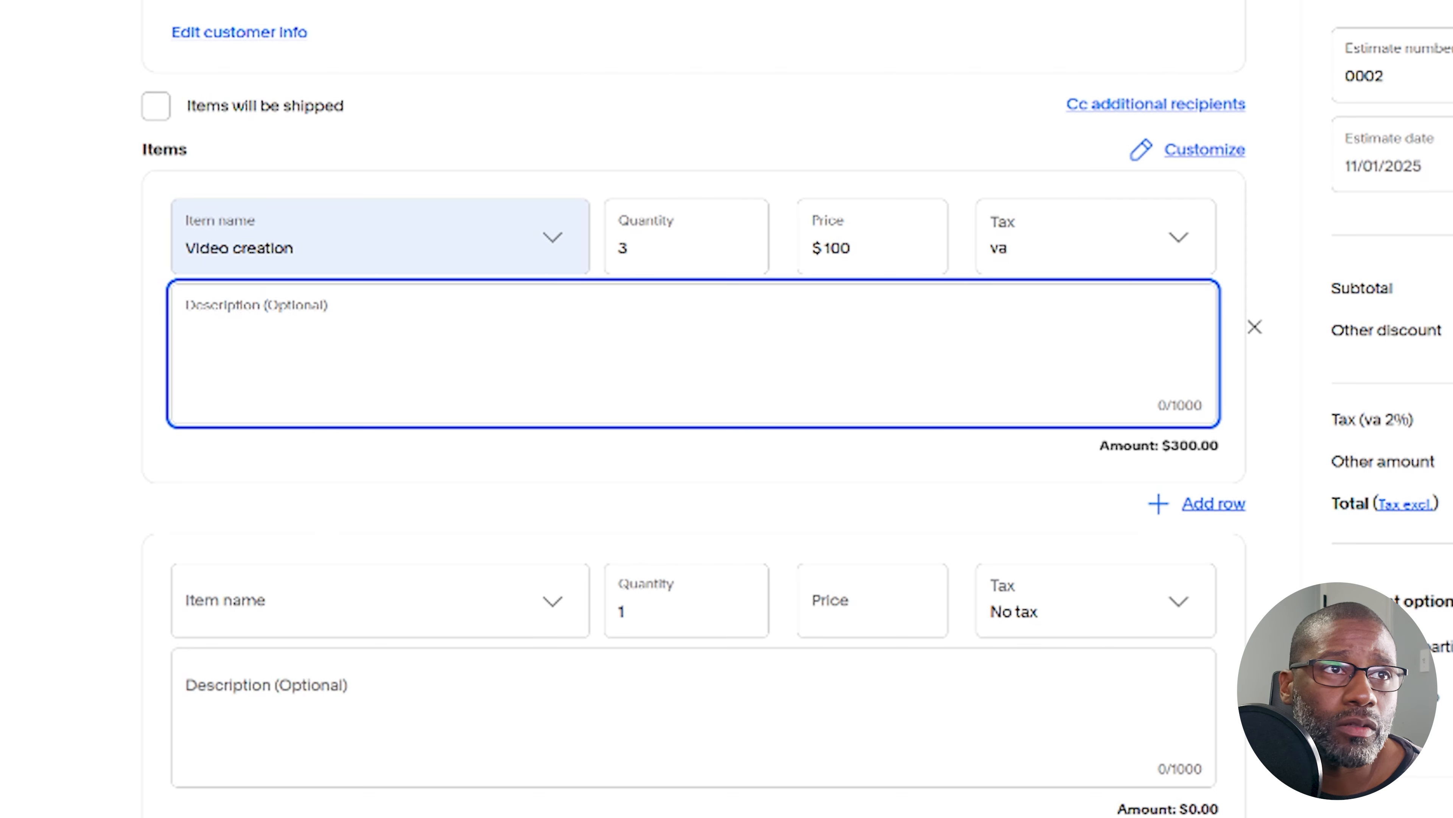
{"action": "scroll", "coordinate": [312, 545], "scroll_direction": "down", "scroll_amount": 5}
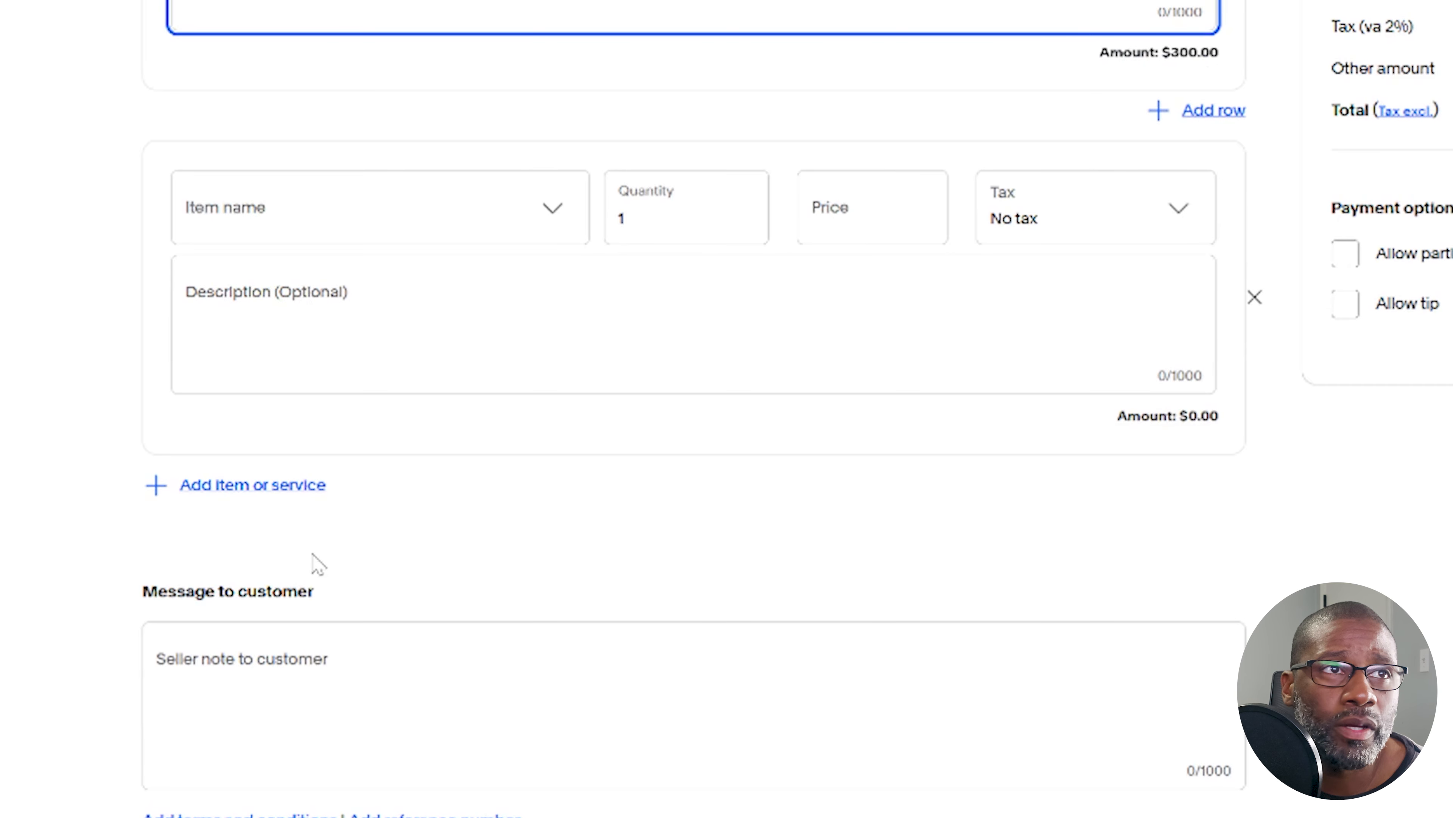
{"action": "left_click", "coordinate": [259, 493]}
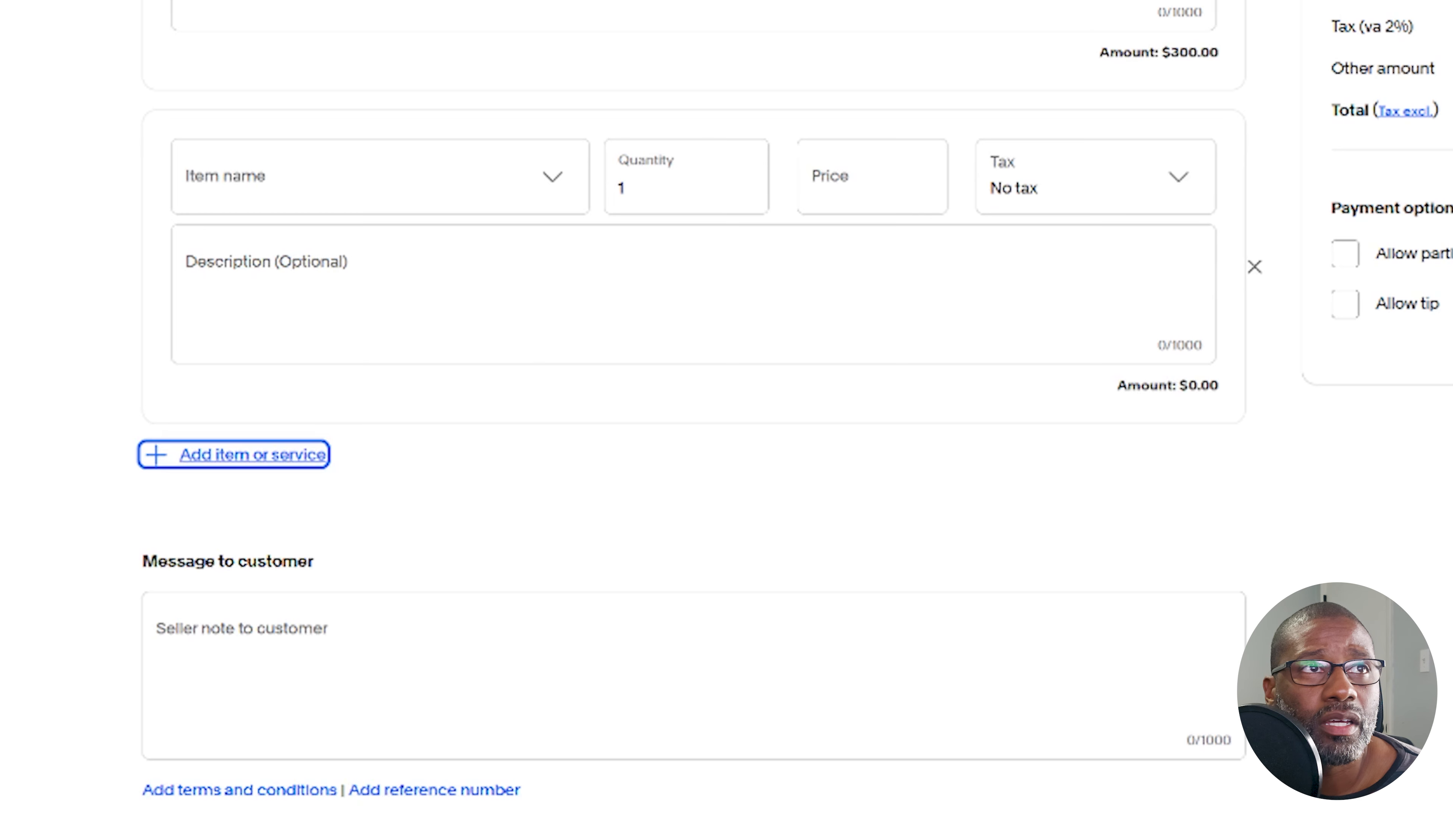
{"action": "left_click", "coordinate": [343, 182]}
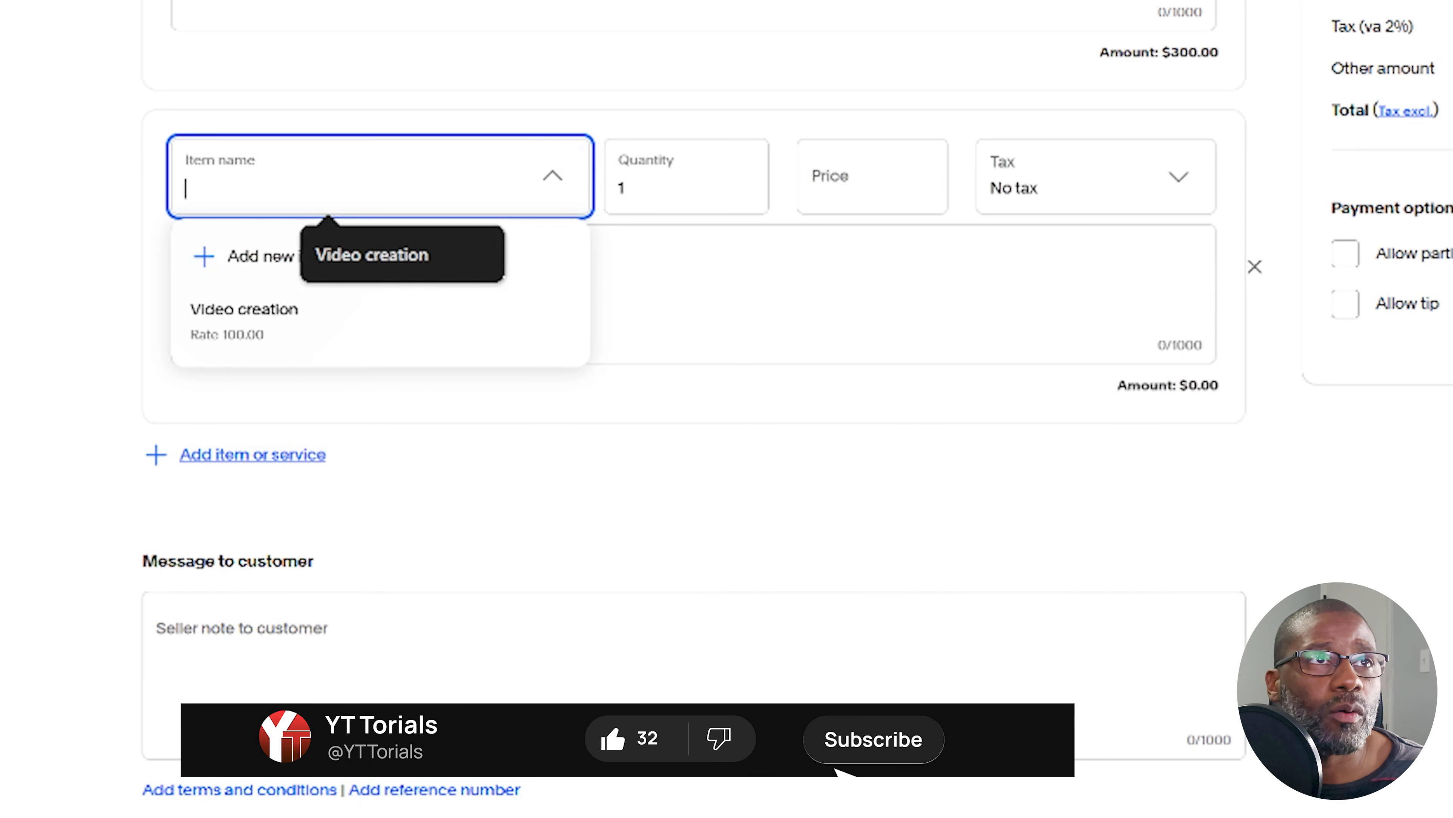
{"action": "type", "text": "t"}
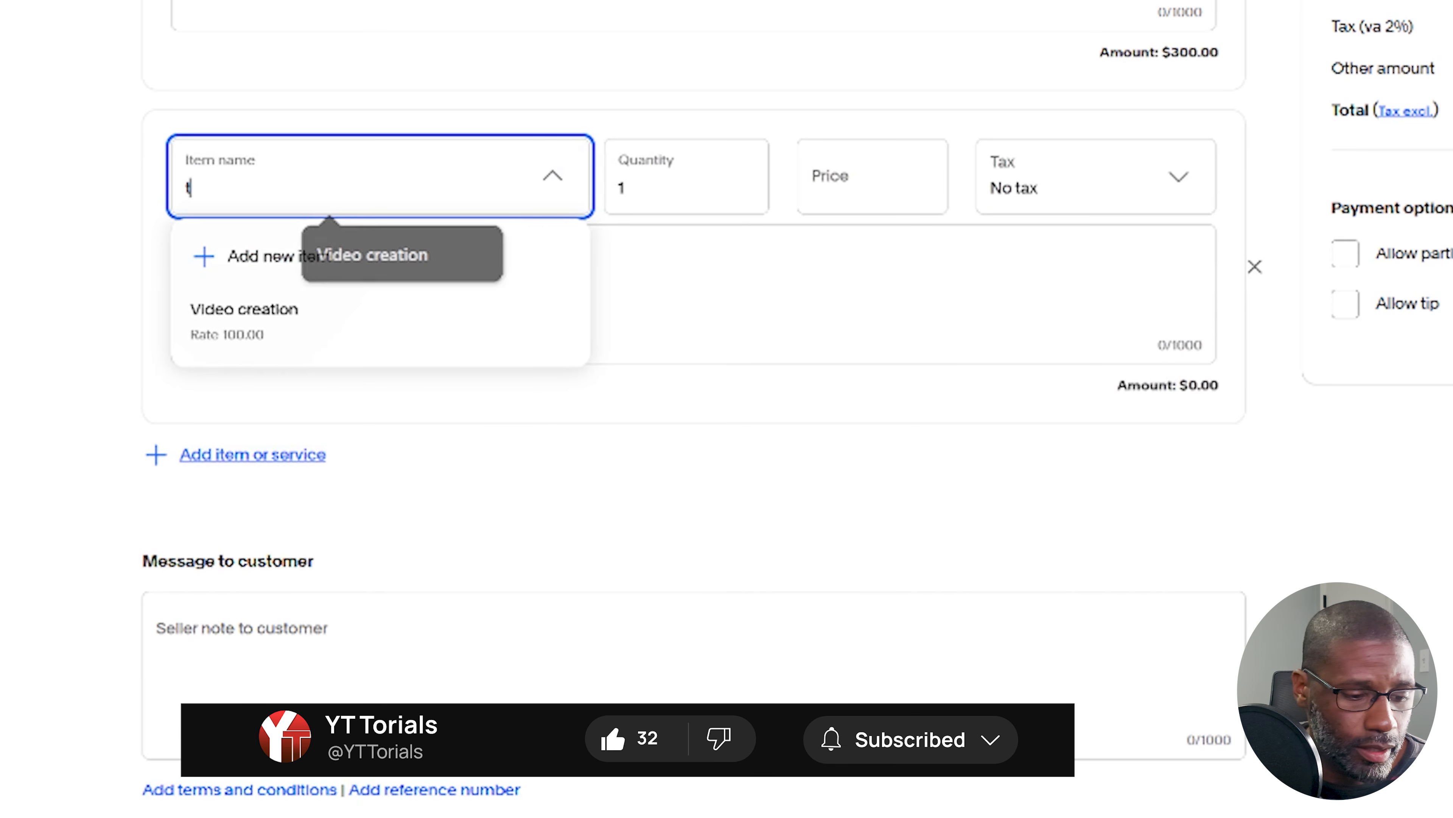
{"action": "type", "text": "hu"}
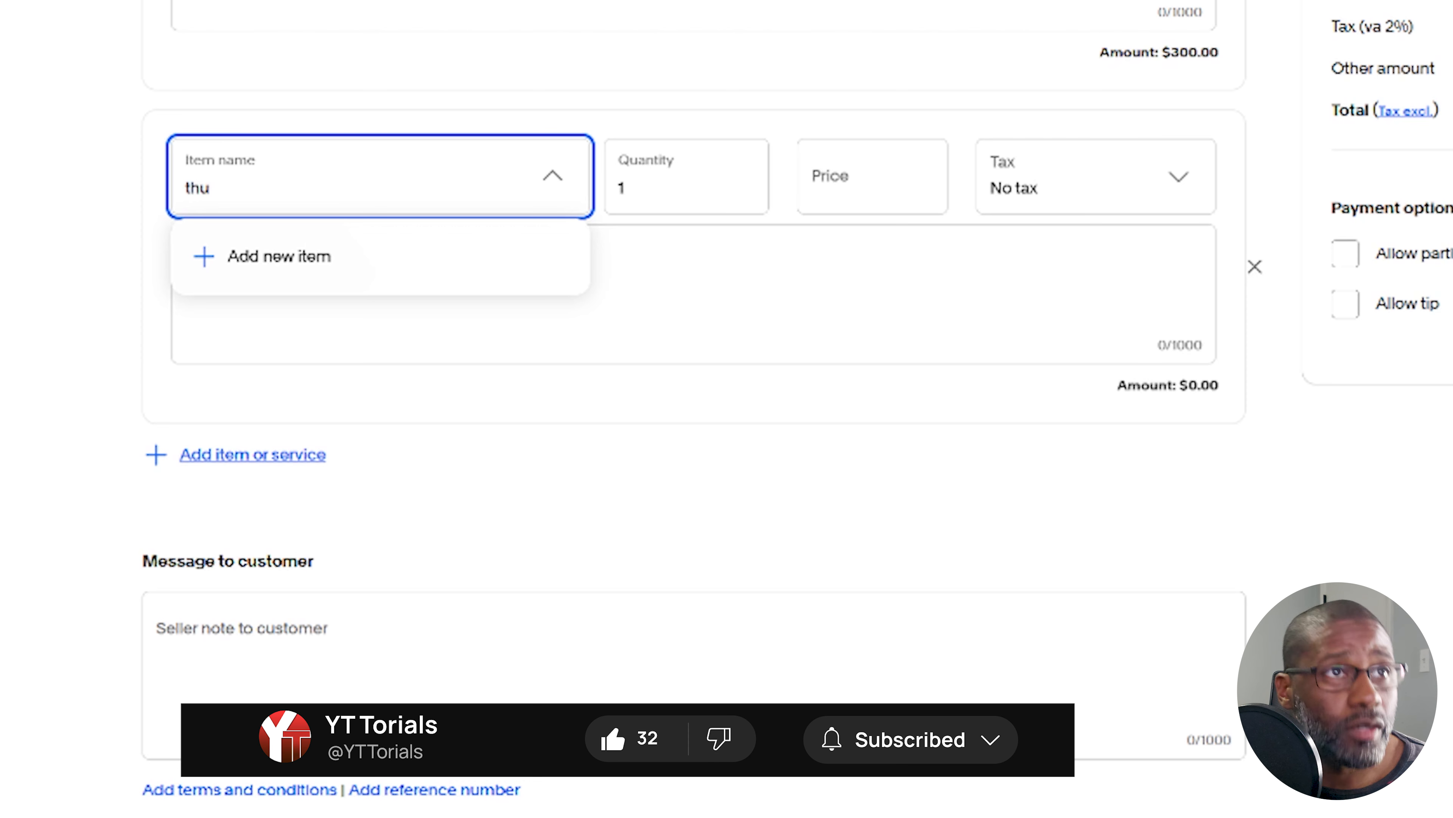
{"action": "type", "text": "mbnail"}
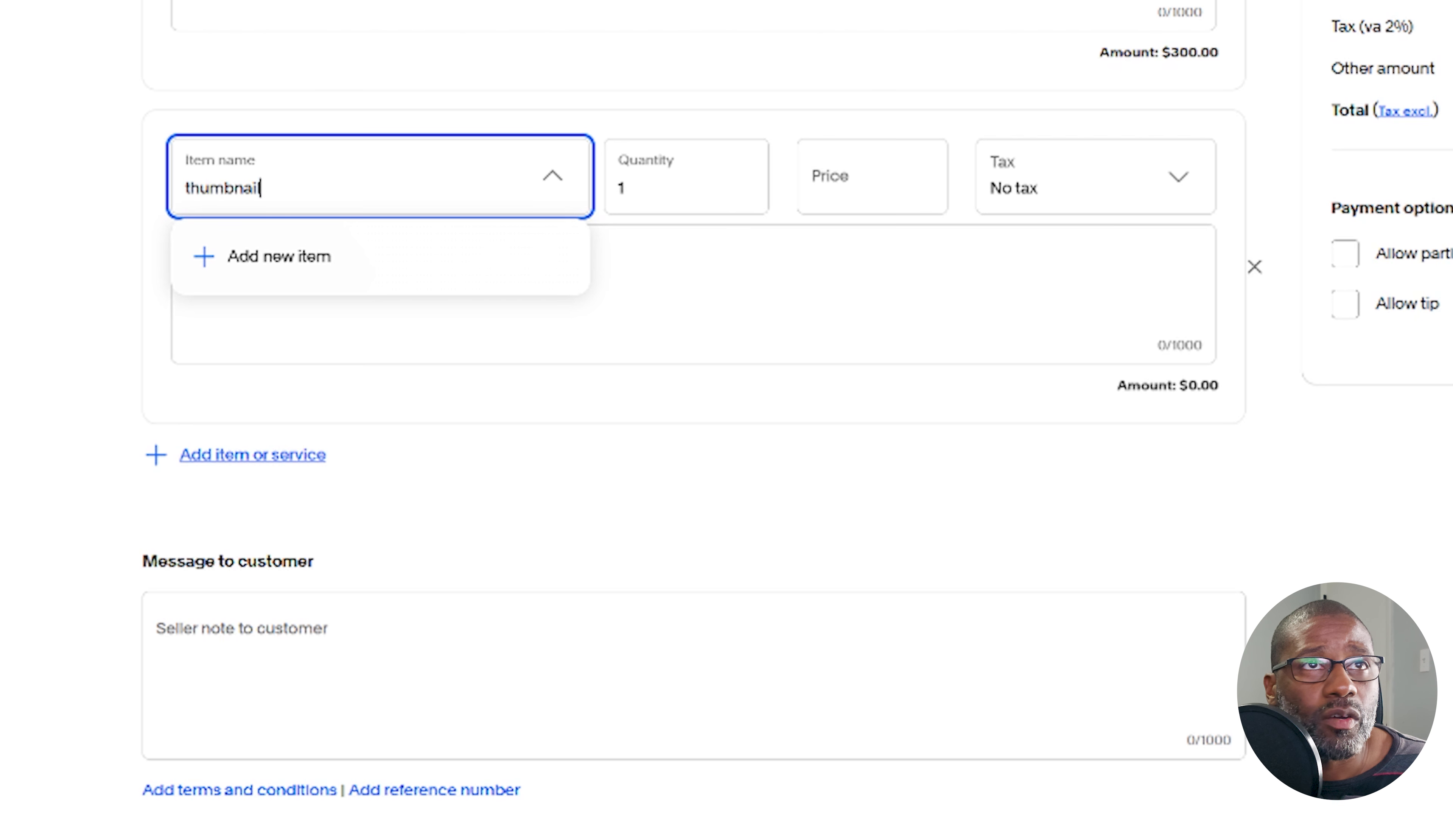
Give the thumbnail item a quantity of 3 and a price of $10, and apply the saved "va" tax
{"action": "left_click", "coordinate": [668, 215]}
{"action": "type", "text": "3"}
{"action": "key", "text": "Tab"}
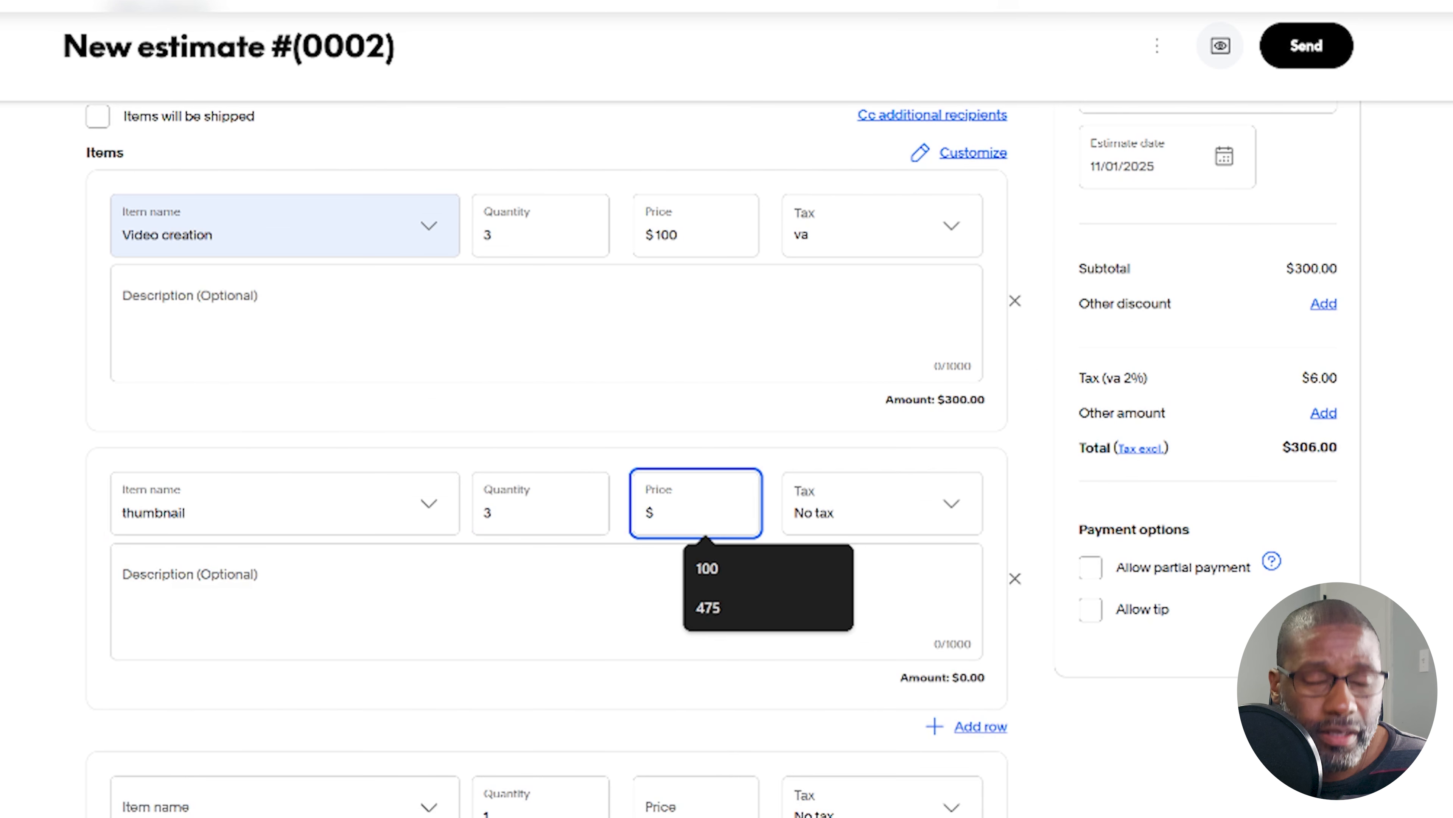
{"action": "type", "text": "10"}
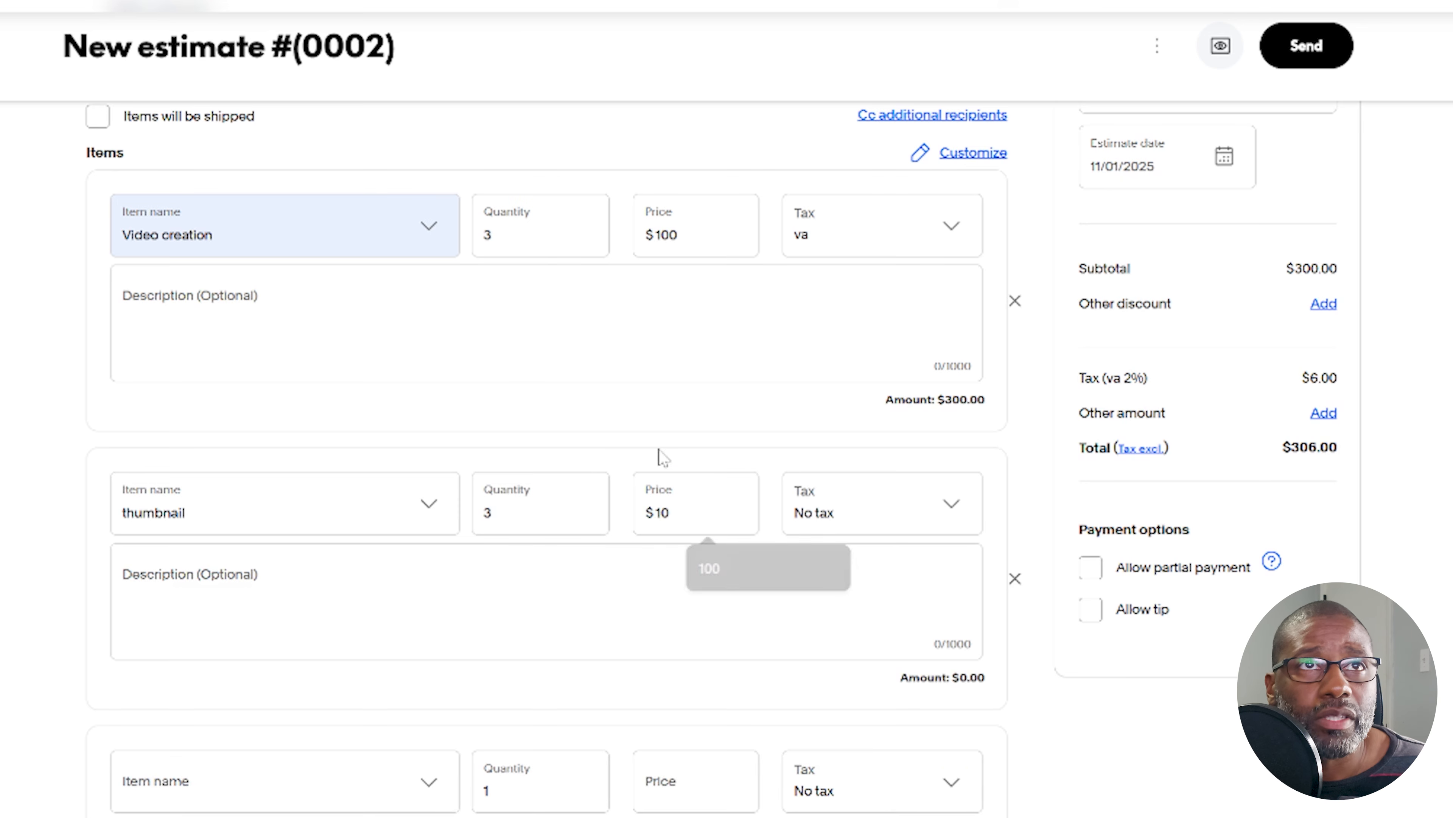
{"action": "left_click", "coordinate": [859, 512]}
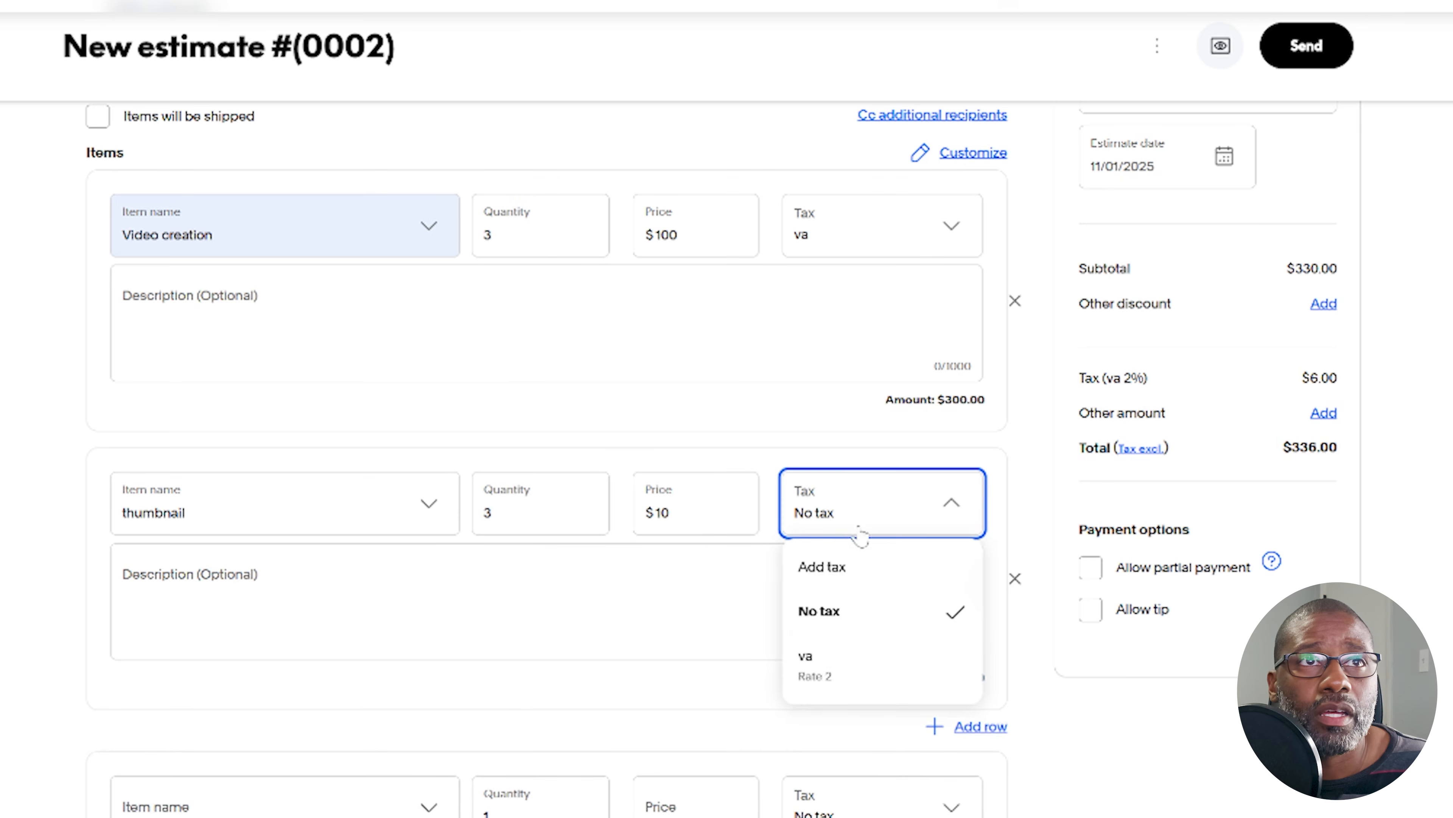
{"action": "left_click", "coordinate": [819, 675]}
{"action": "left_click", "coordinate": [980, 726]}
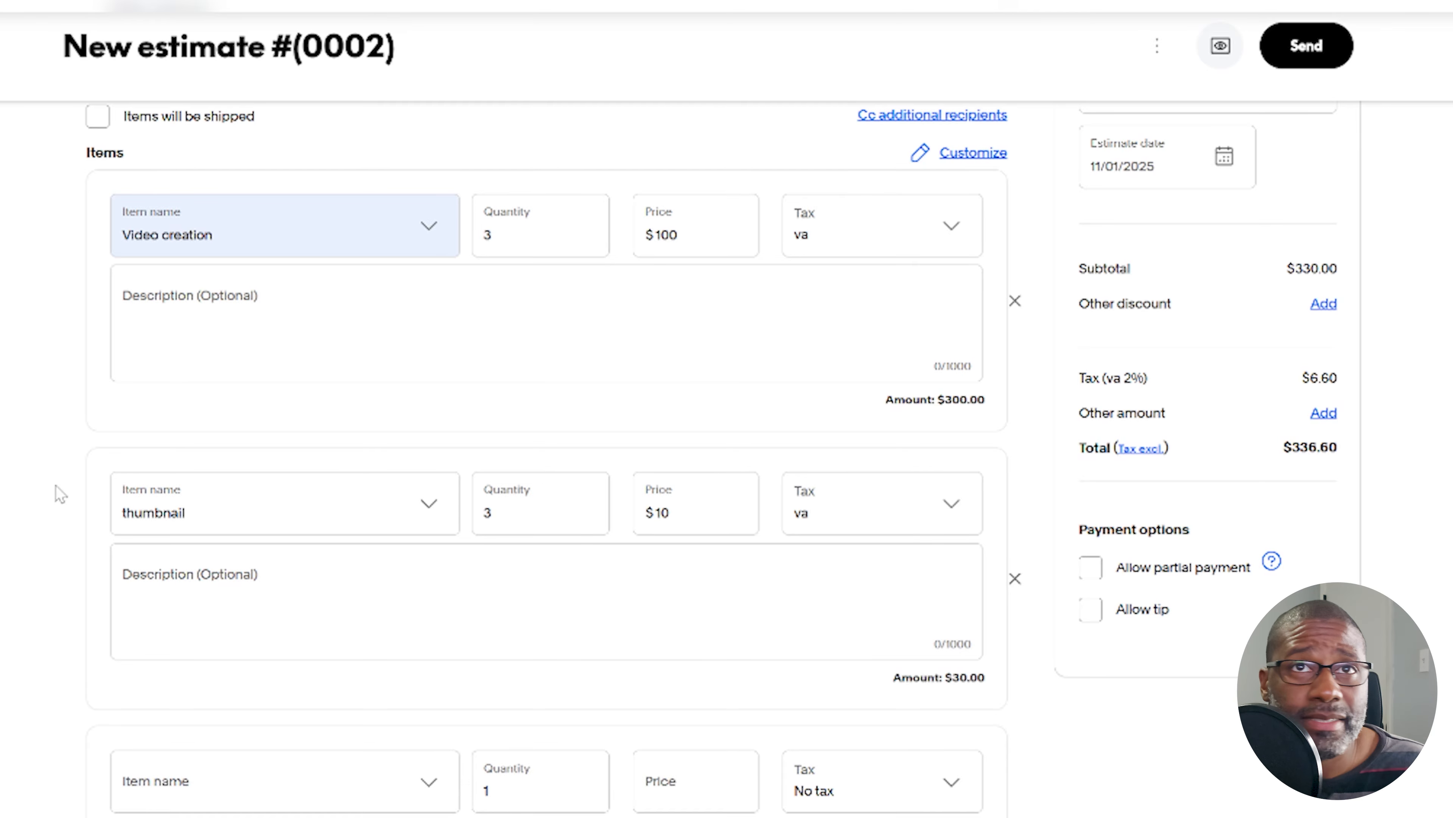
Add a blank seller's terms and conditions section under the customer message, and enter 525 as the estimate's reference
{"action": "scroll", "coordinate": [1073, 494], "scroll_direction": "down", "scroll_amount": 6}
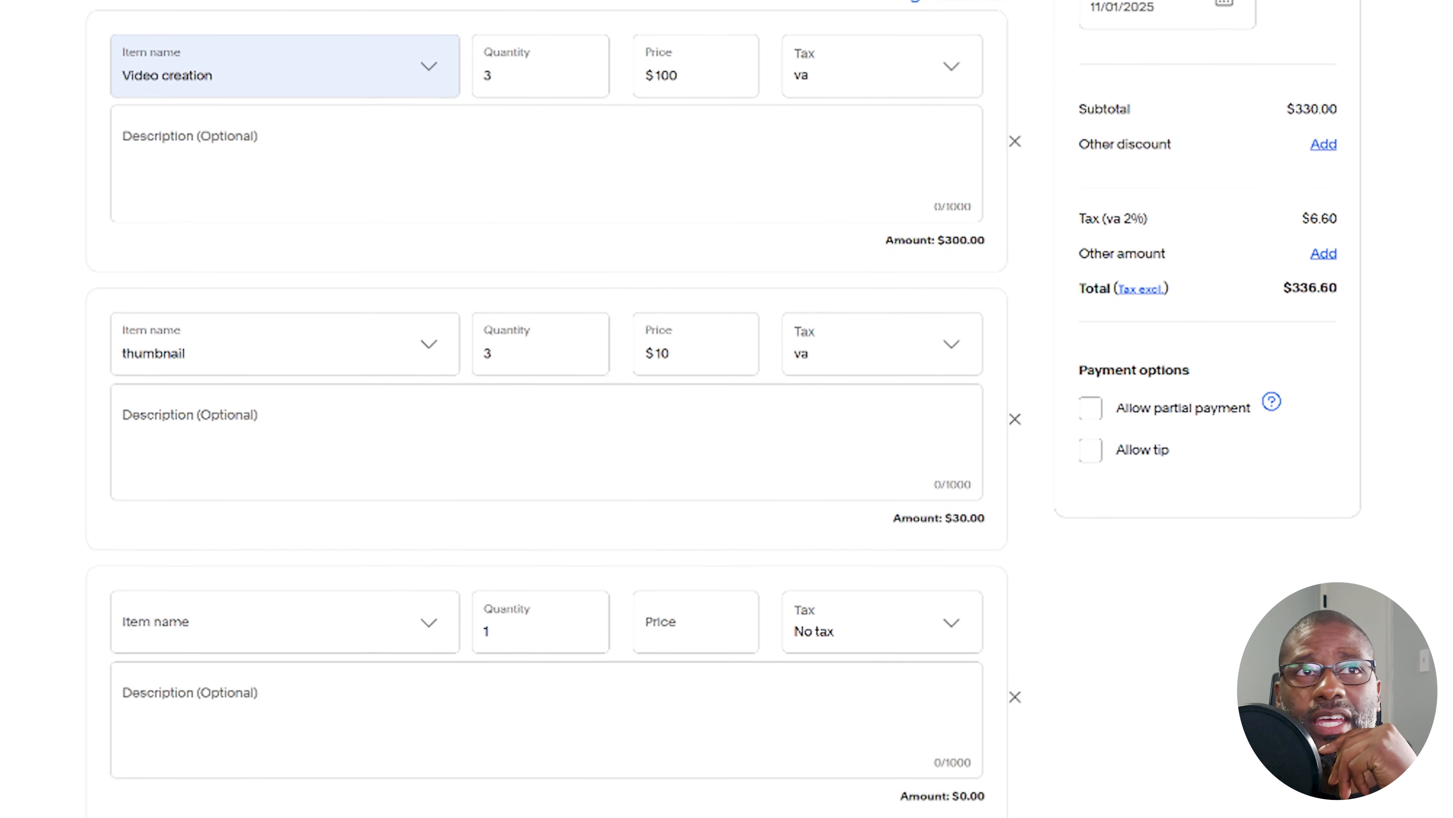
{"action": "scroll", "coordinate": [243, 590], "scroll_direction": "down", "scroll_amount": 5}
{"action": "left_click", "coordinate": [243, 578]}
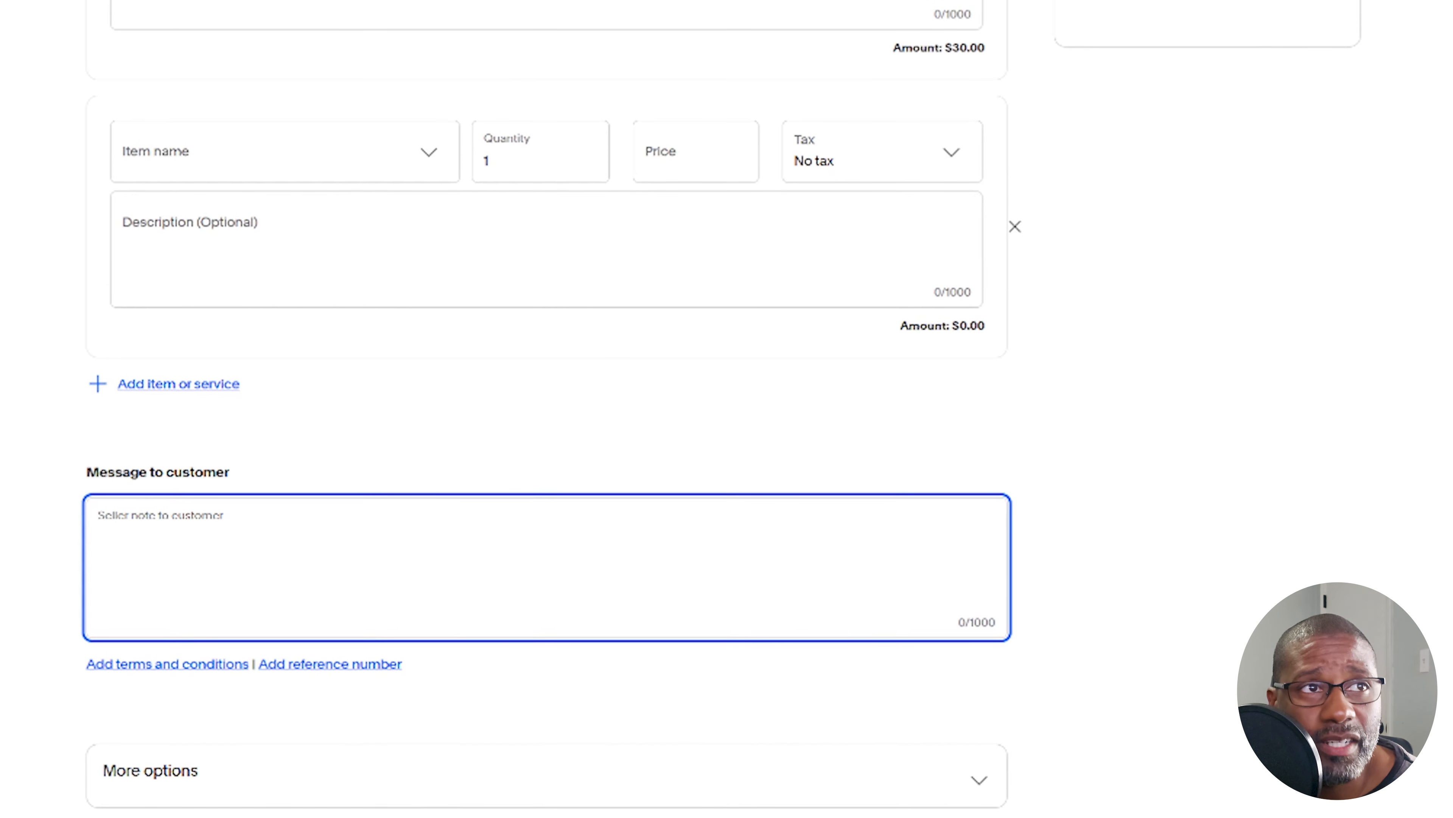
{"action": "left_click", "coordinate": [195, 672]}
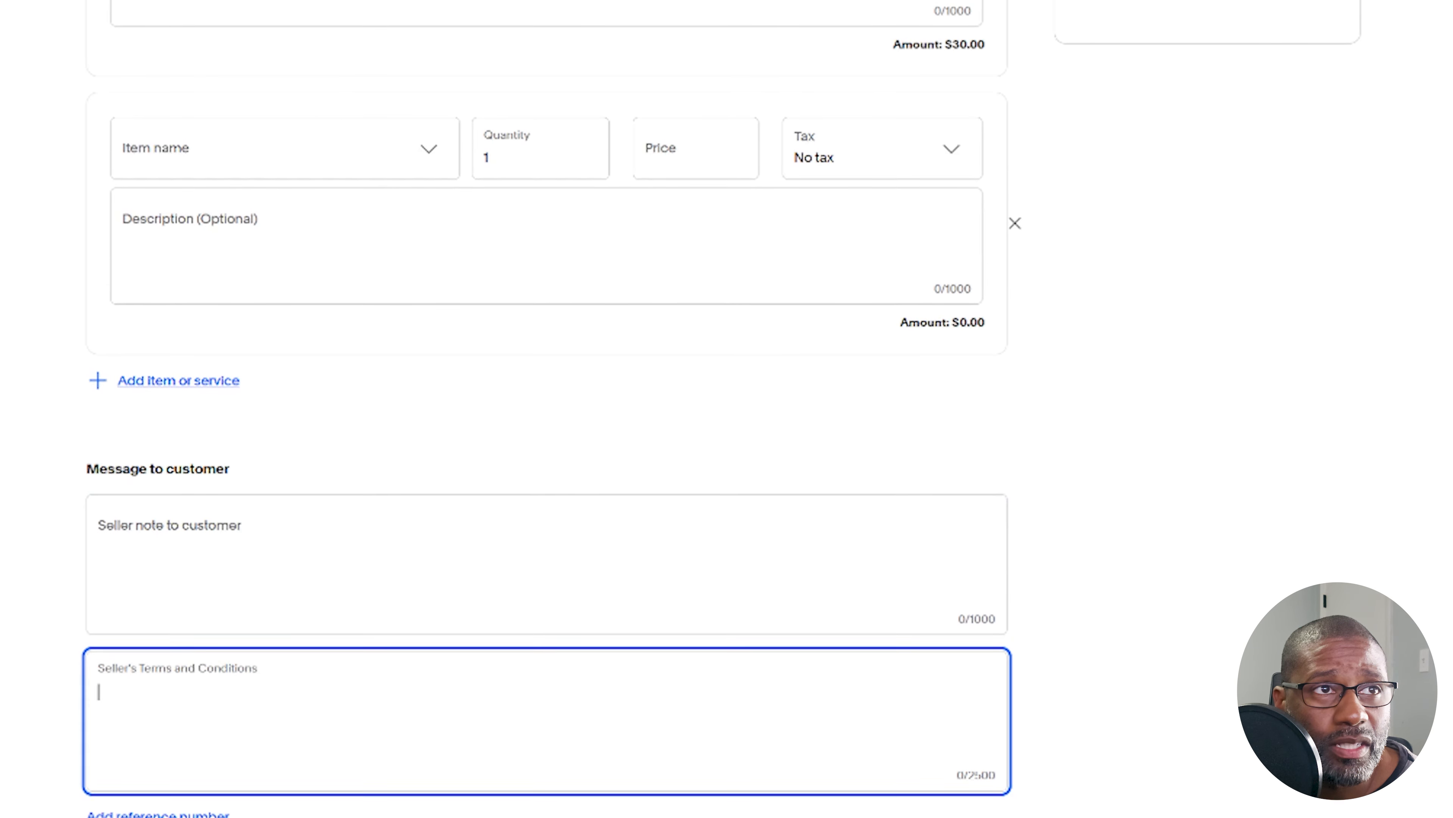
{"action": "scroll", "coordinate": [189, 682], "scroll_direction": "down", "scroll_amount": 3}
{"action": "left_click", "coordinate": [189, 660]}
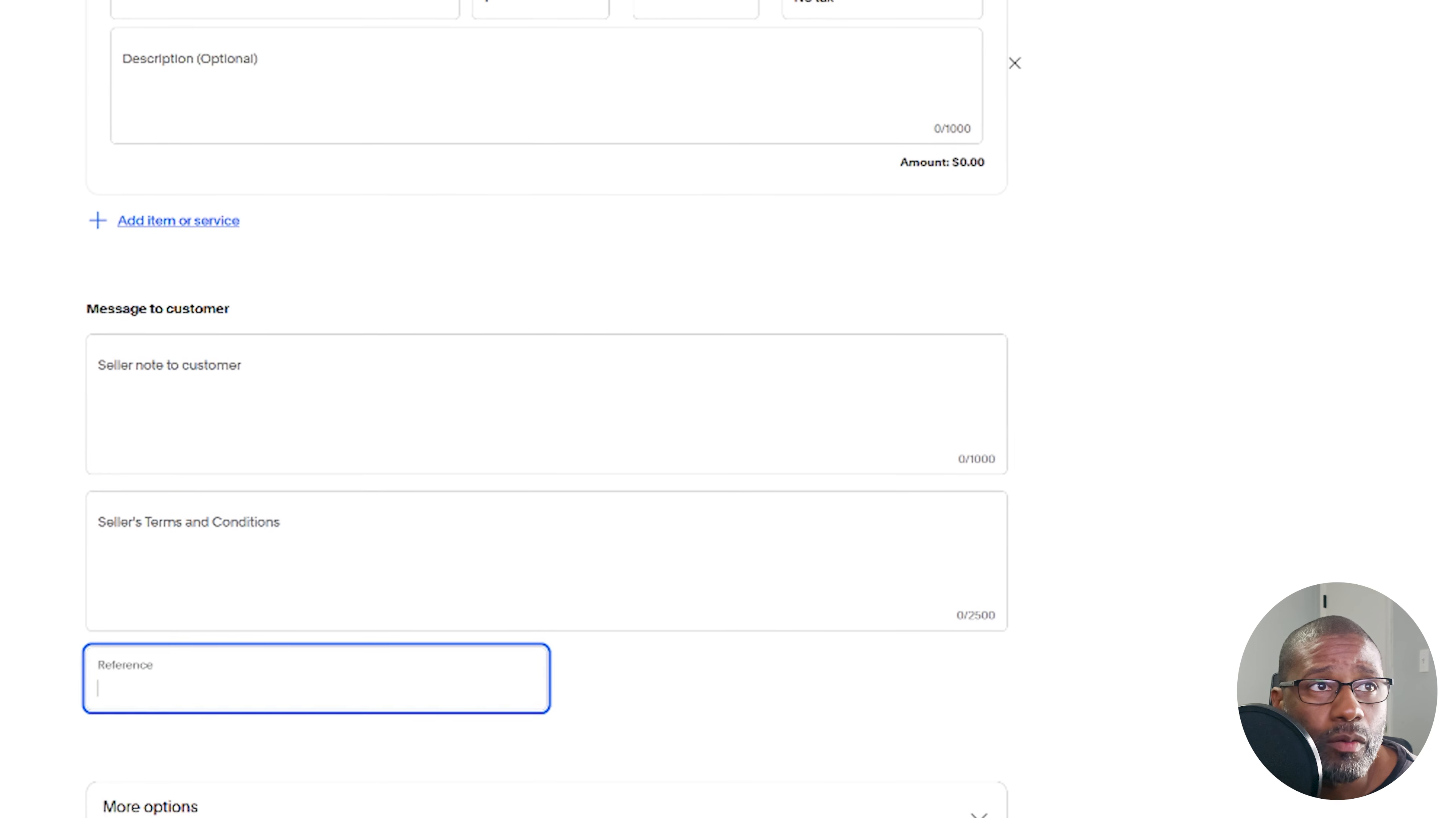
{"action": "type", "text": "525"}
{"action": "left_click", "coordinate": [1146, 659]}
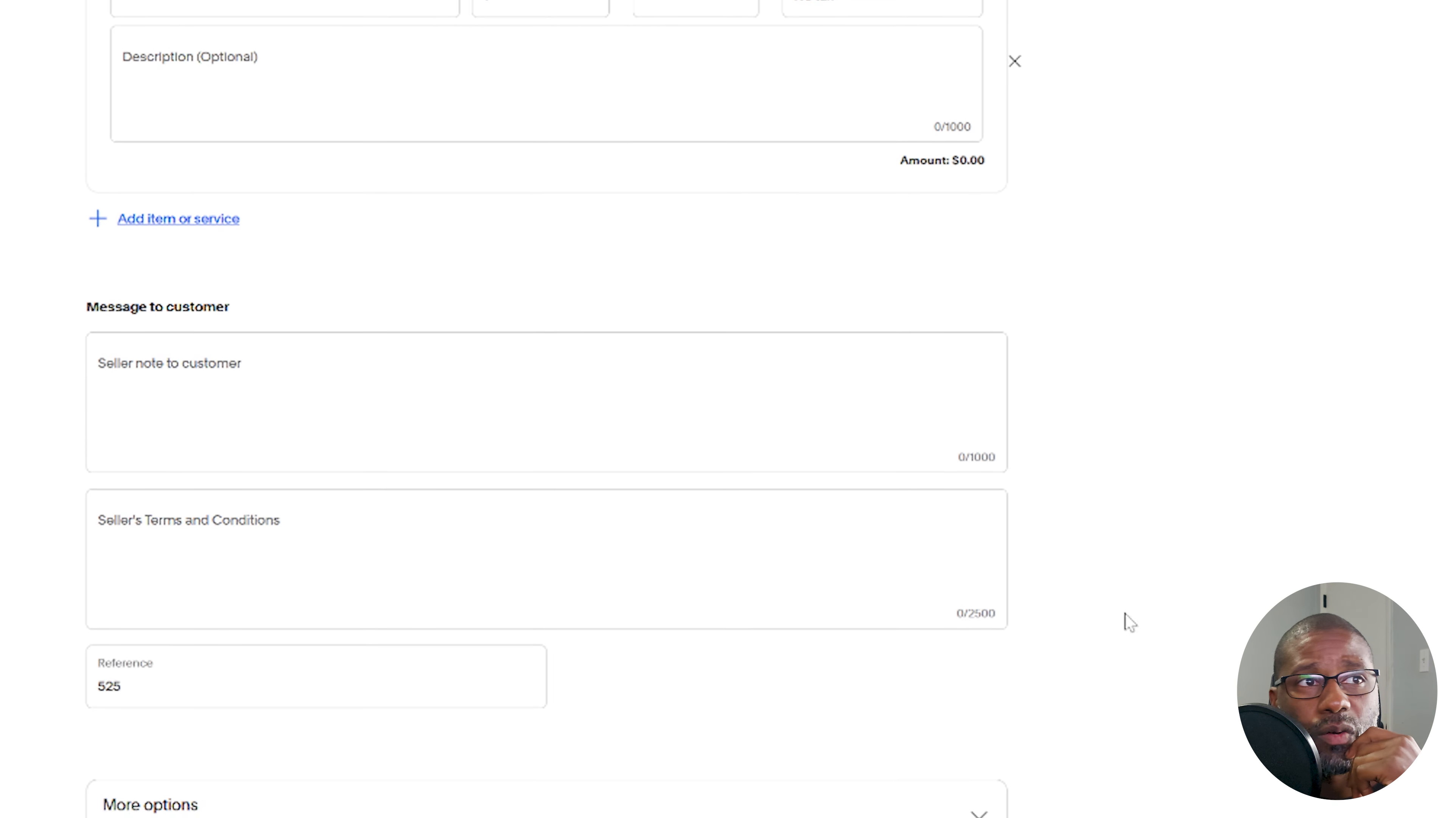
Expand the estimate's additional options to view the attachments and memo-to-self sections
{"action": "left_click", "coordinate": [850, 812]}
{"action": "scroll", "coordinate": [240, 533], "scroll_direction": "down", "scroll_amount": 5}
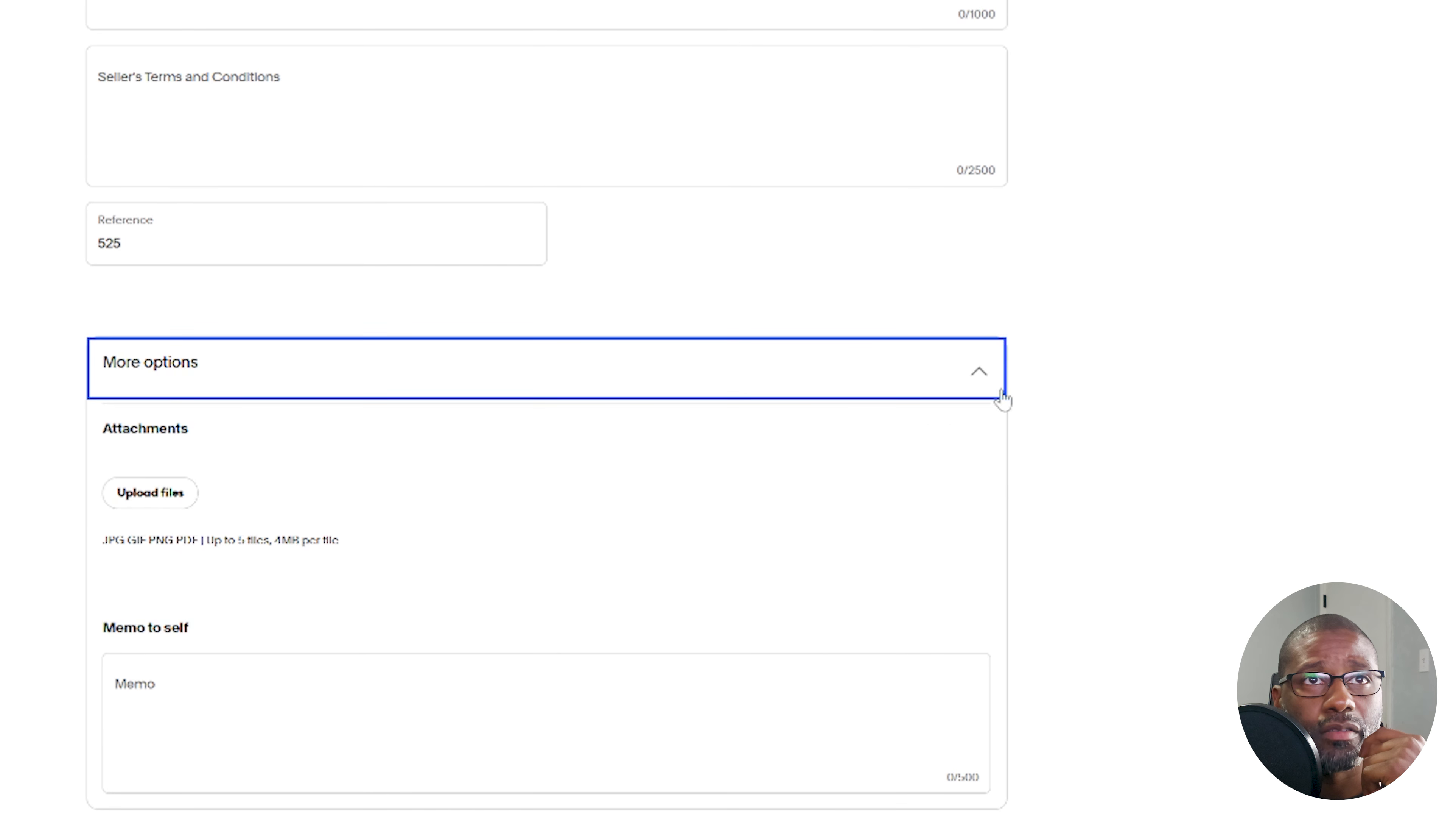
{"action": "scroll", "coordinate": [1003, 399], "scroll_direction": "up", "scroll_amount": 15}
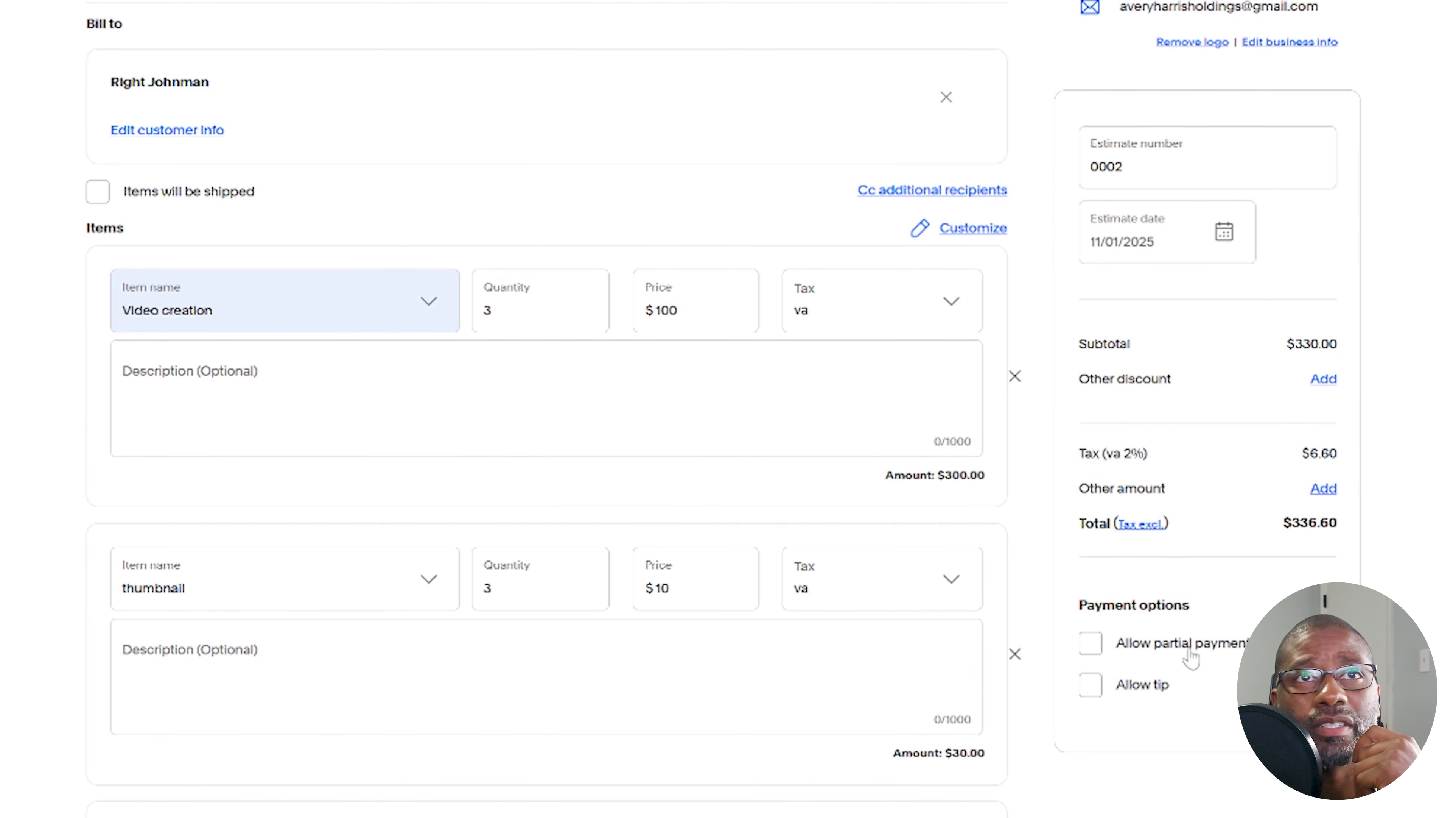
Apply an other discount of 25% to the estimate's subtotal
{"action": "left_click", "coordinate": [1208, 175]}
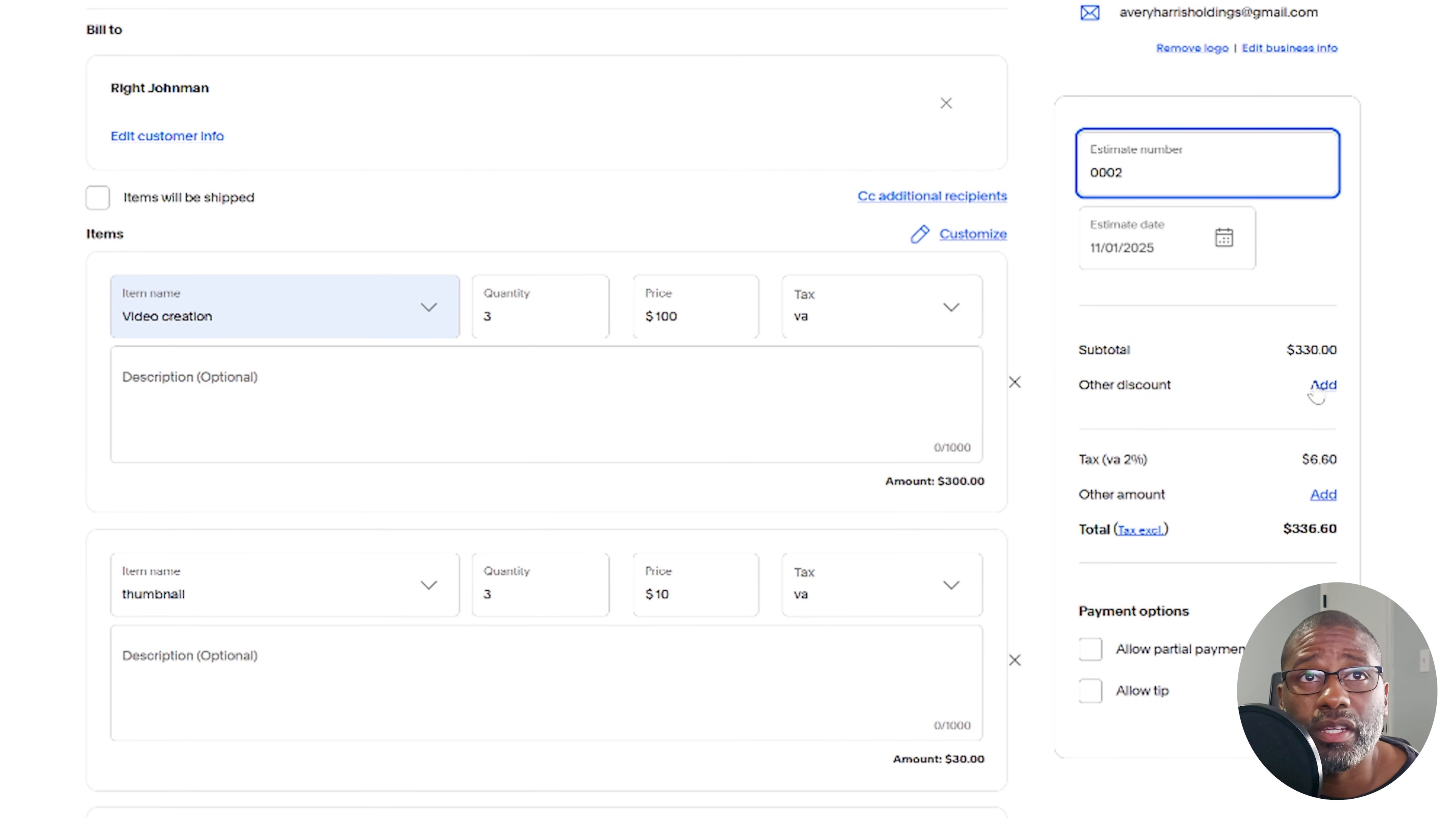
{"action": "left_click", "coordinate": [1322, 386]}
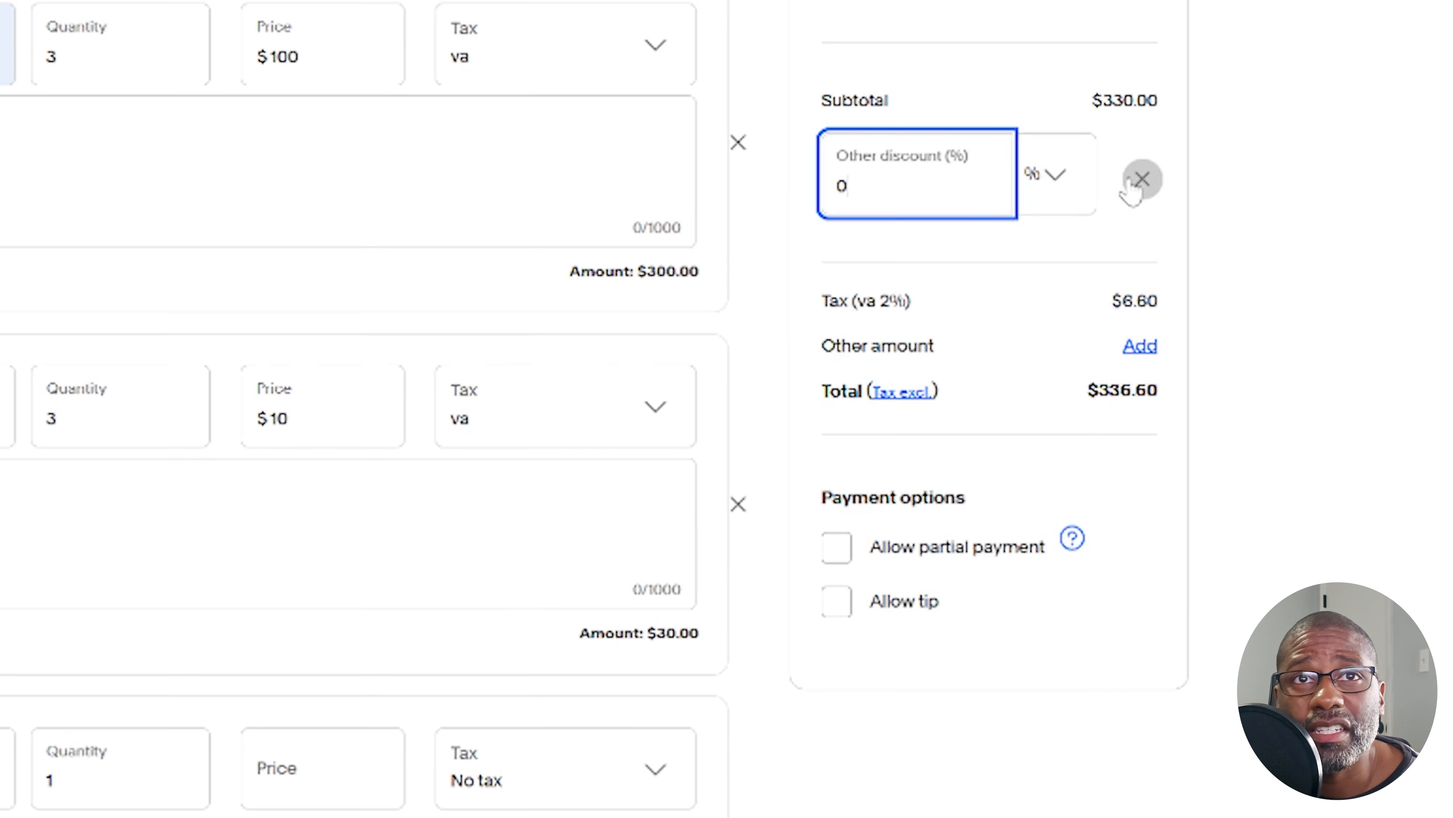
{"action": "left_click", "coordinate": [1063, 180]}
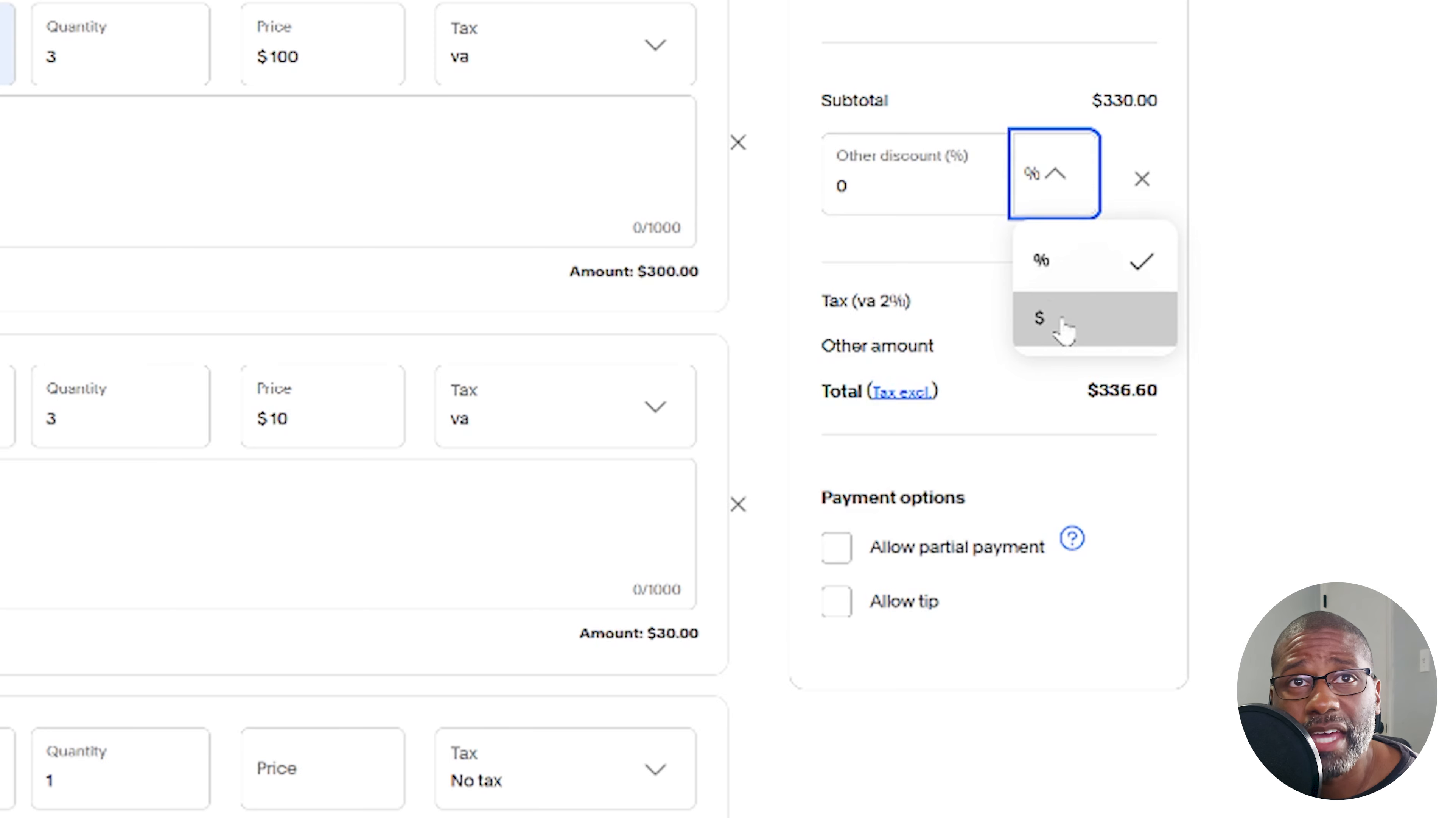
{"action": "left_click_drag", "start_coordinate": [870, 188], "coordinate": [819, 184]}
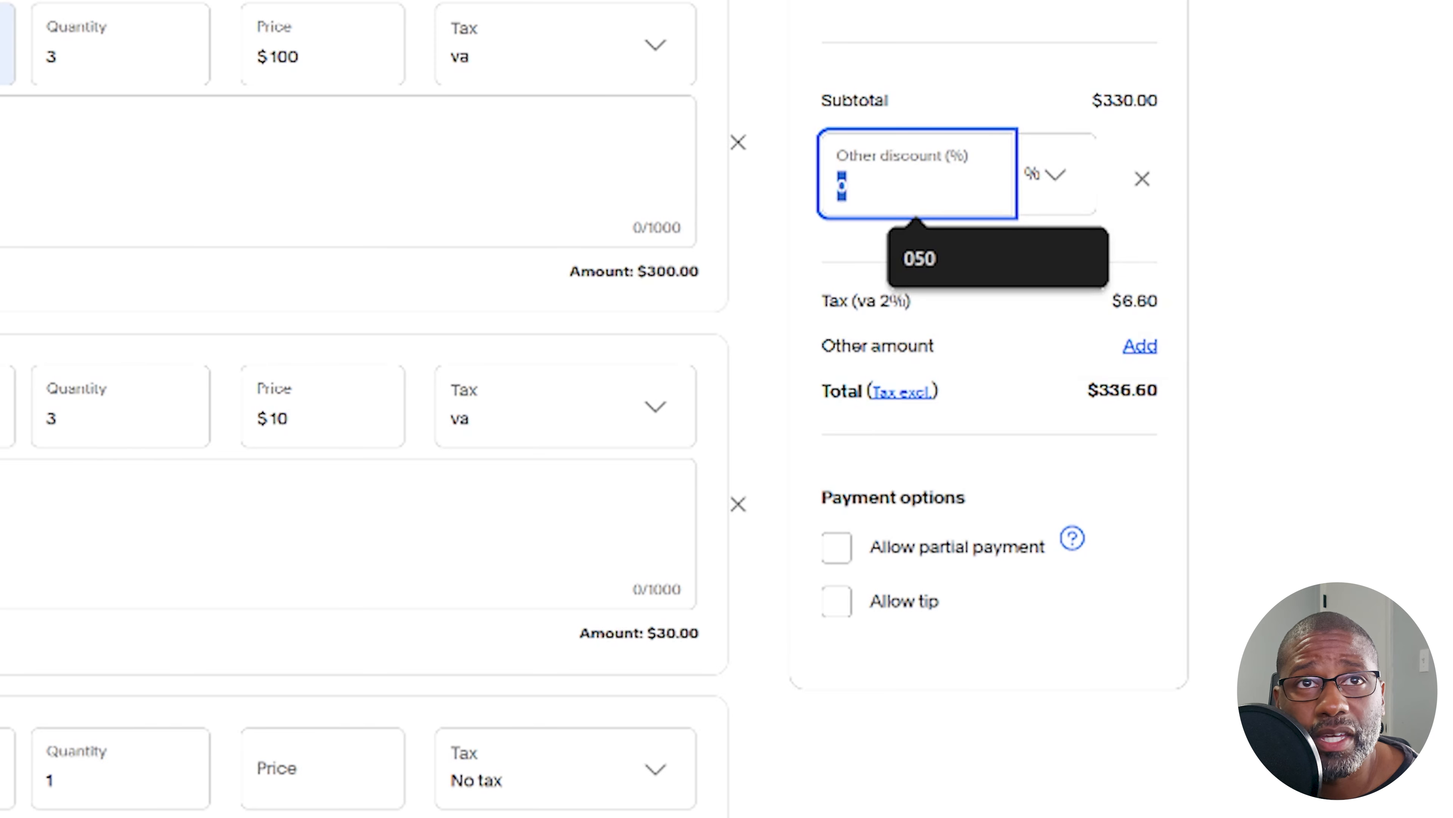
{"action": "type", "text": "25"}
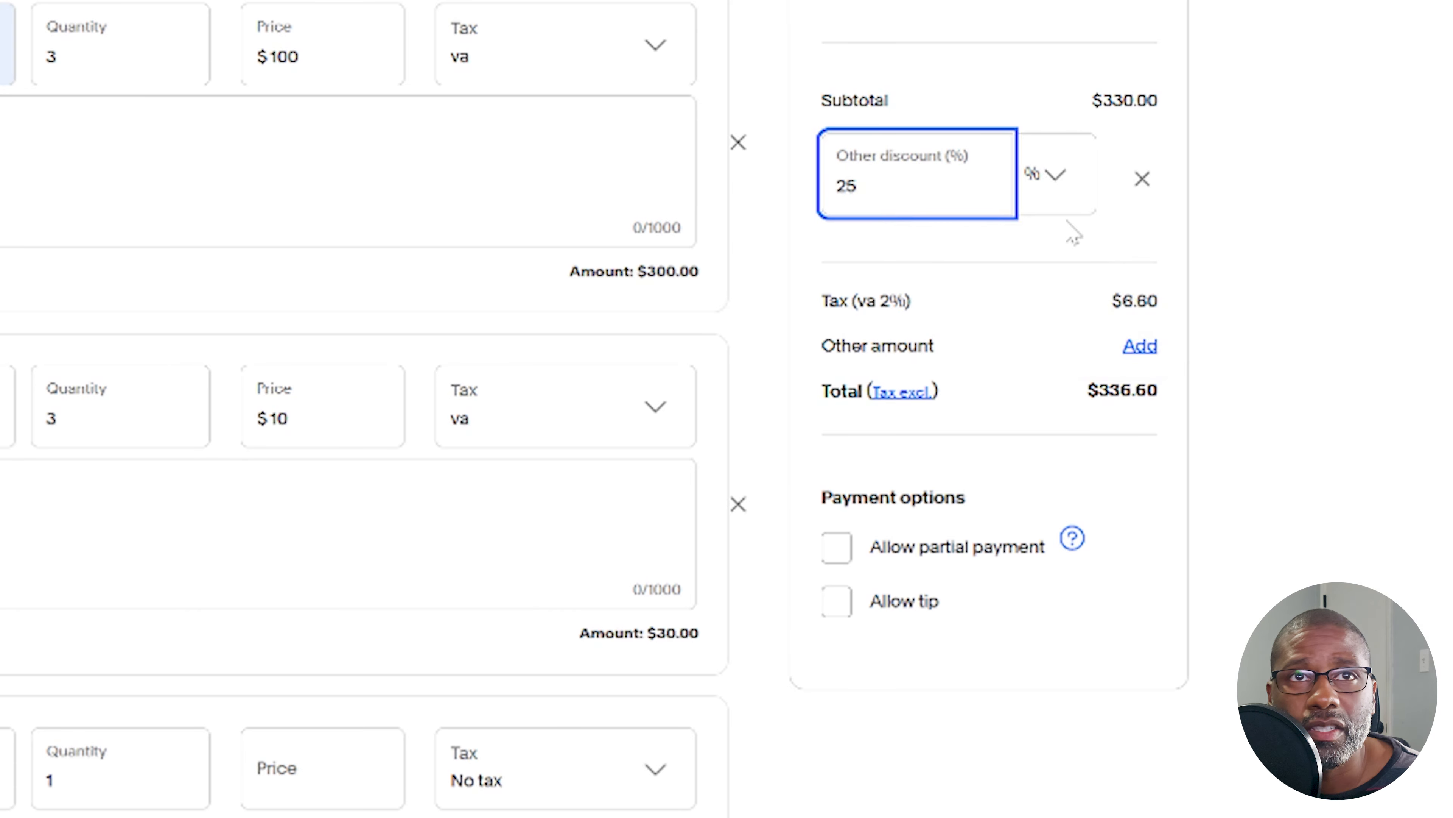
{"action": "left_click", "coordinate": [1316, 201]}
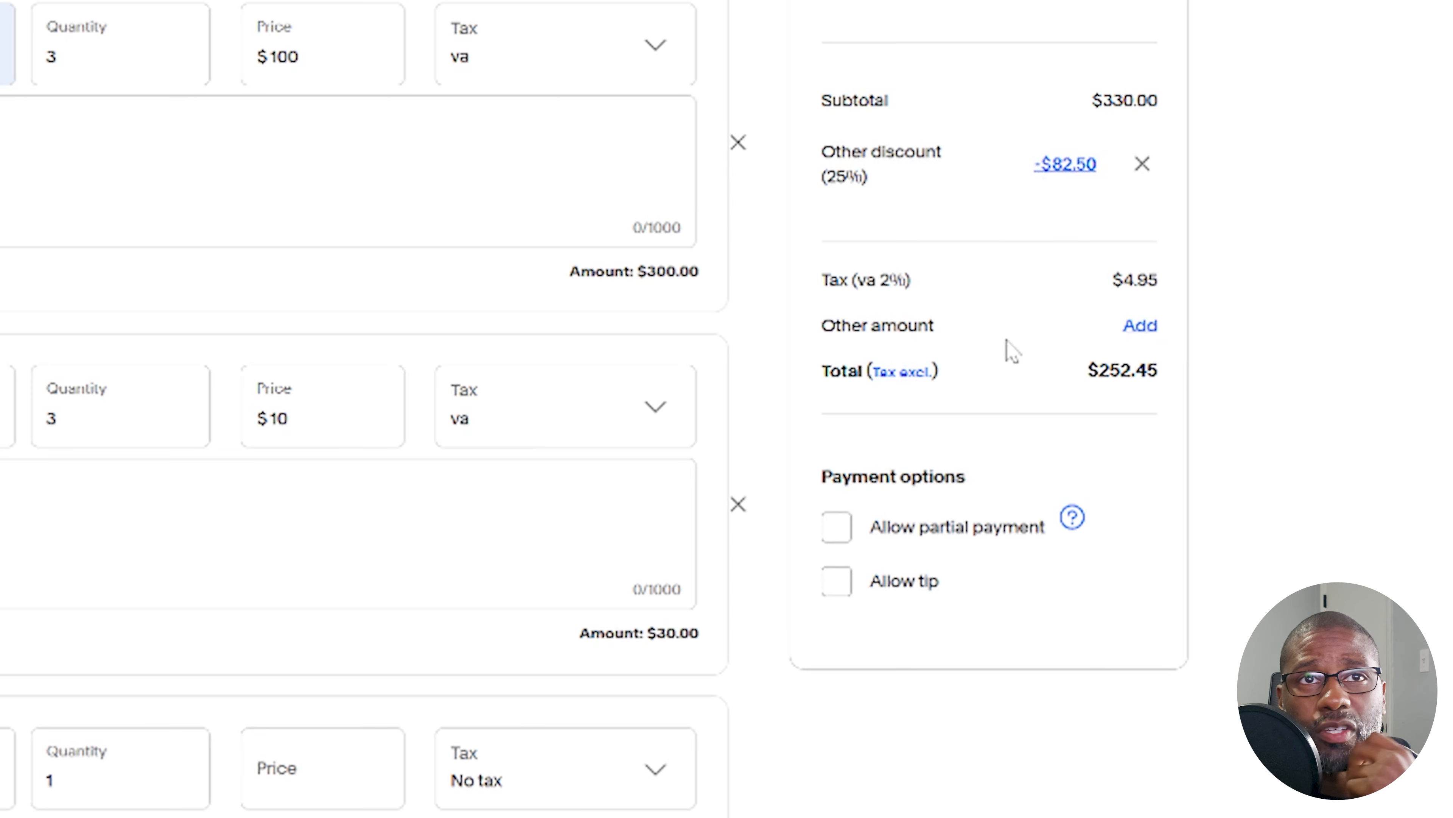
Add an other amount of $30 labelled "JB" to the estimate's total
{"action": "left_click", "coordinate": [1140, 325]}
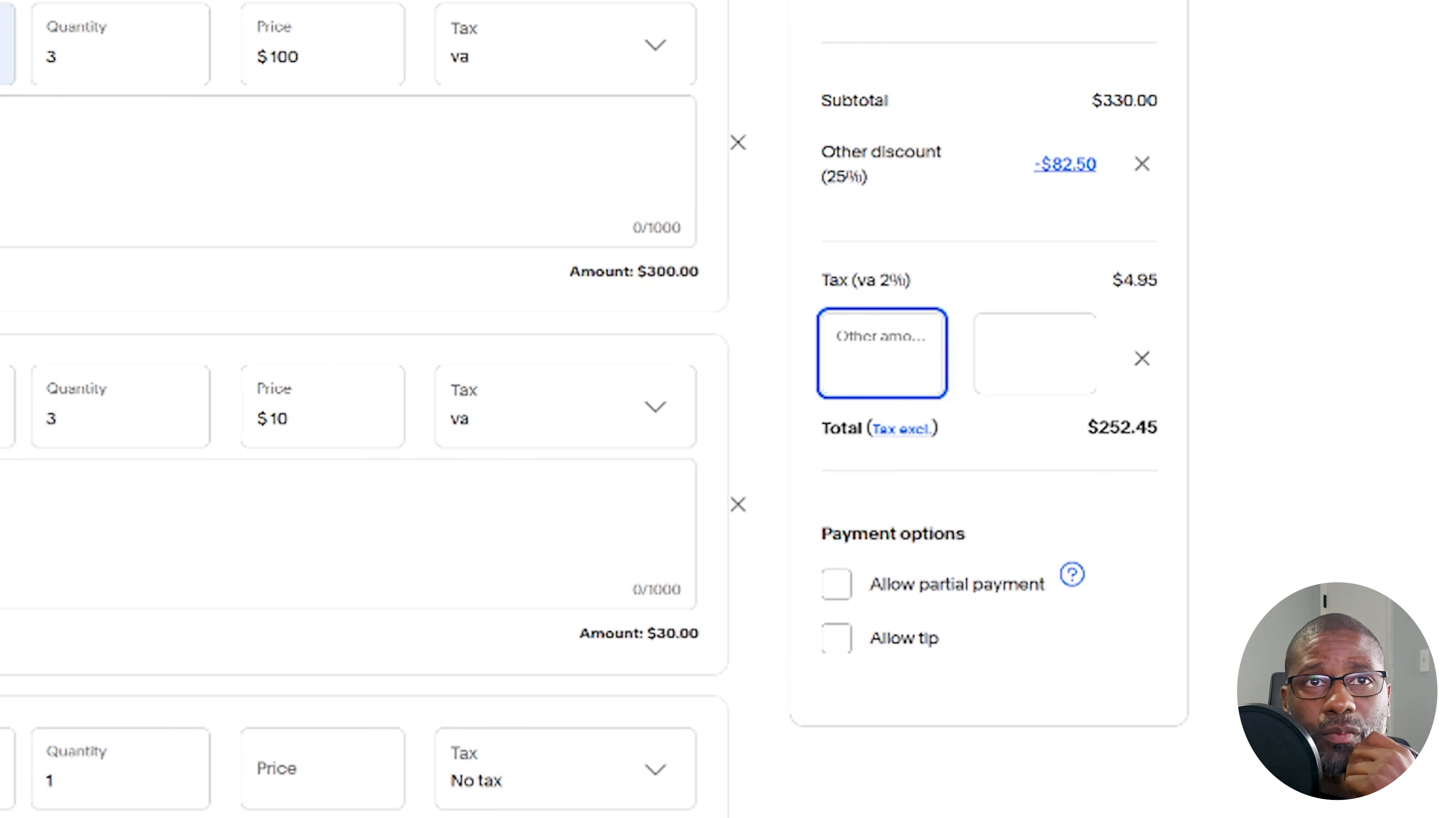
{"action": "left_click", "coordinate": [1009, 366]}
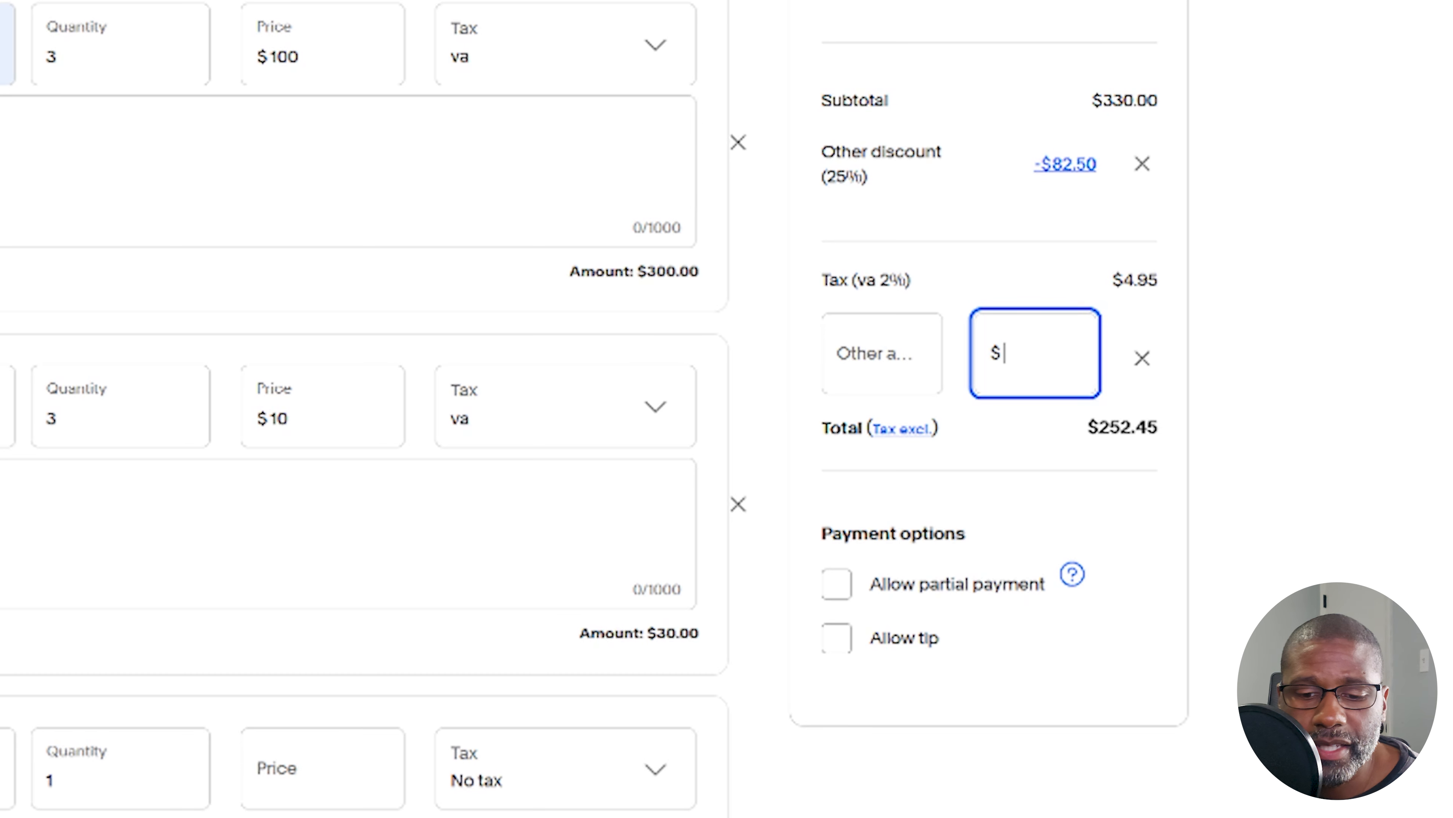
{"action": "type", "text": "30"}
{"action": "left_click", "coordinate": [837, 365]}
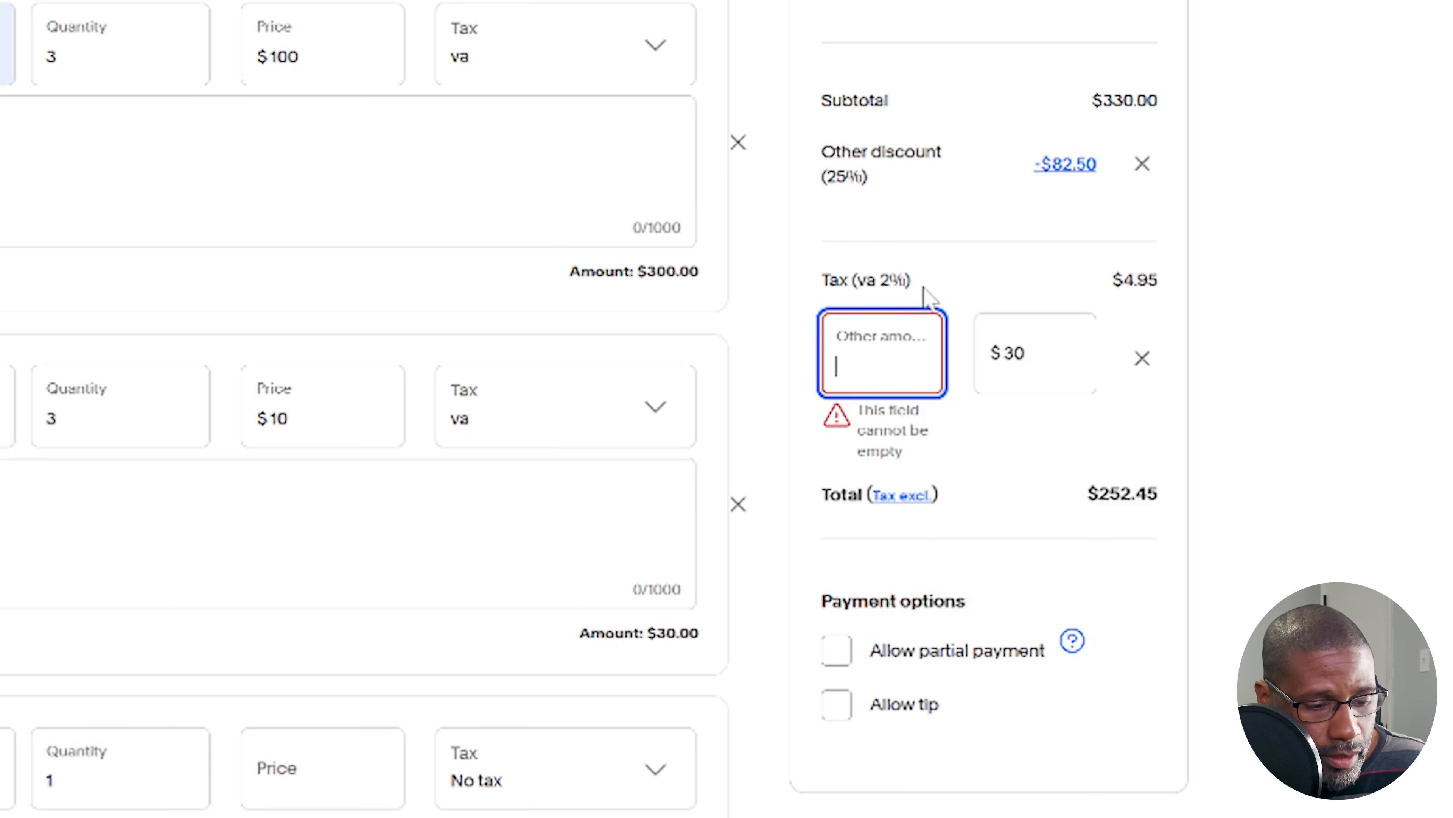
{"action": "type", "text": "JB"}
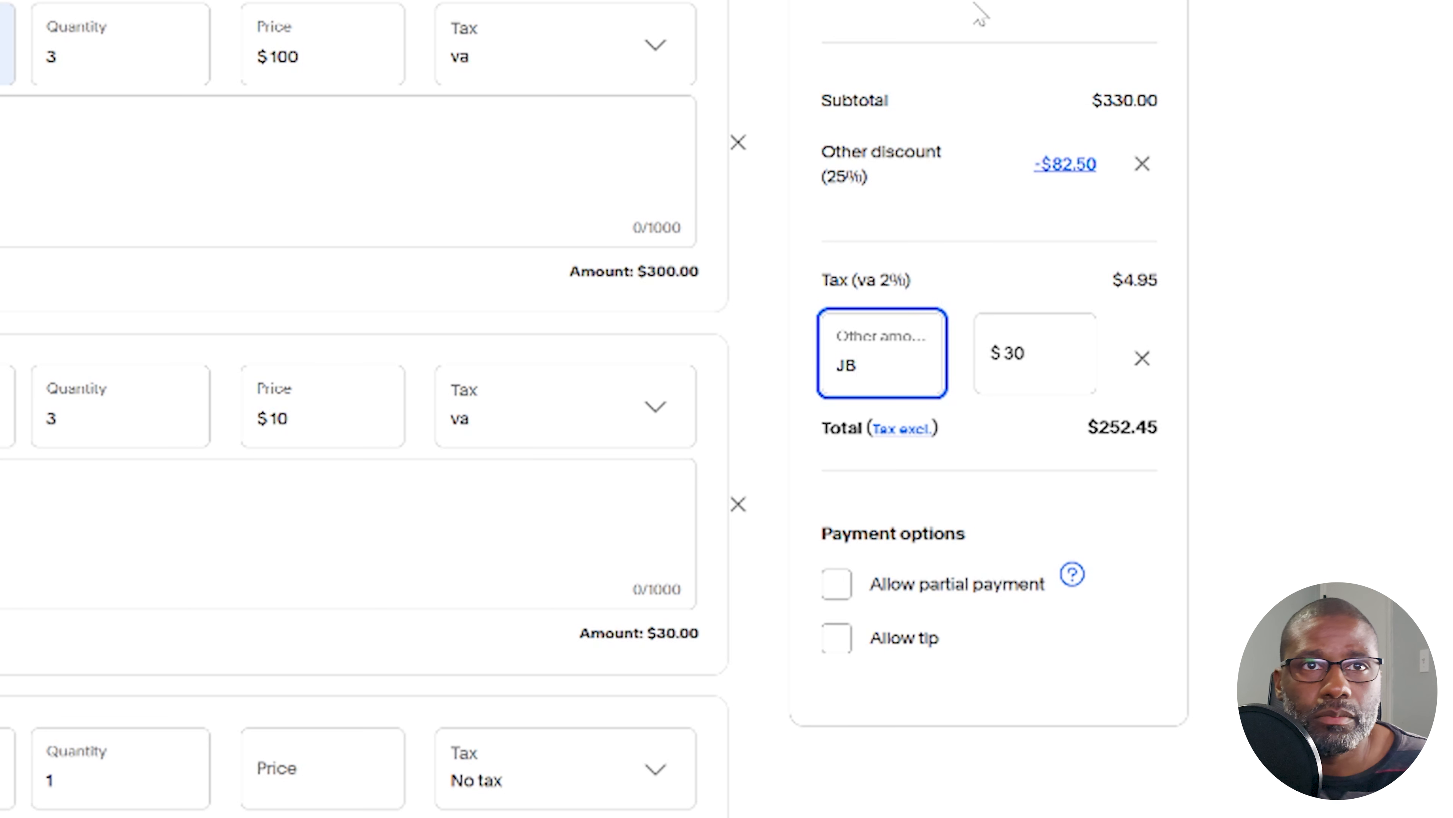
{"action": "key", "text": "Return"}
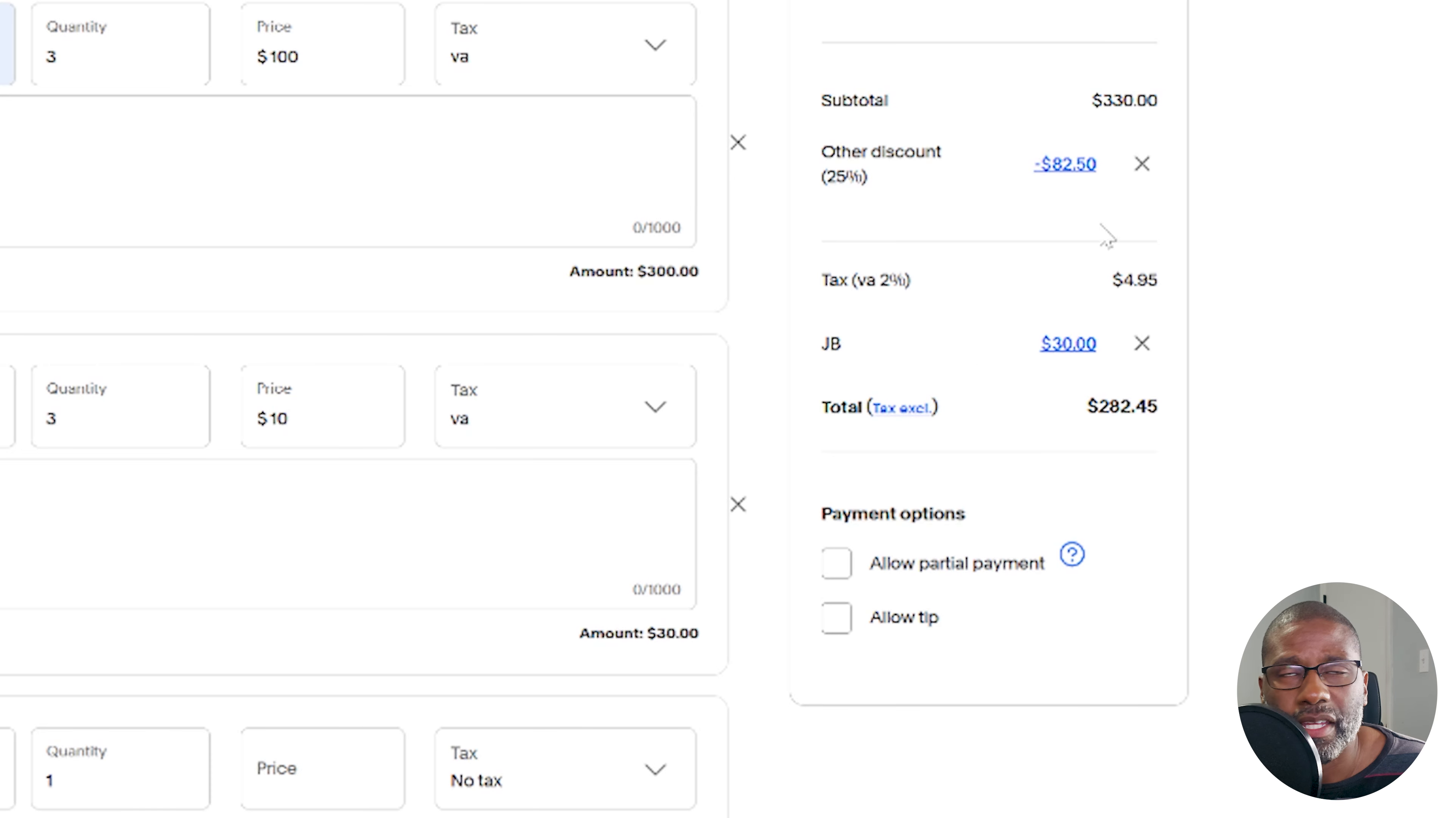
Allow partial payment with a minimum due of $35, and allow tips on the estimate
{"action": "left_click", "coordinate": [837, 569]}
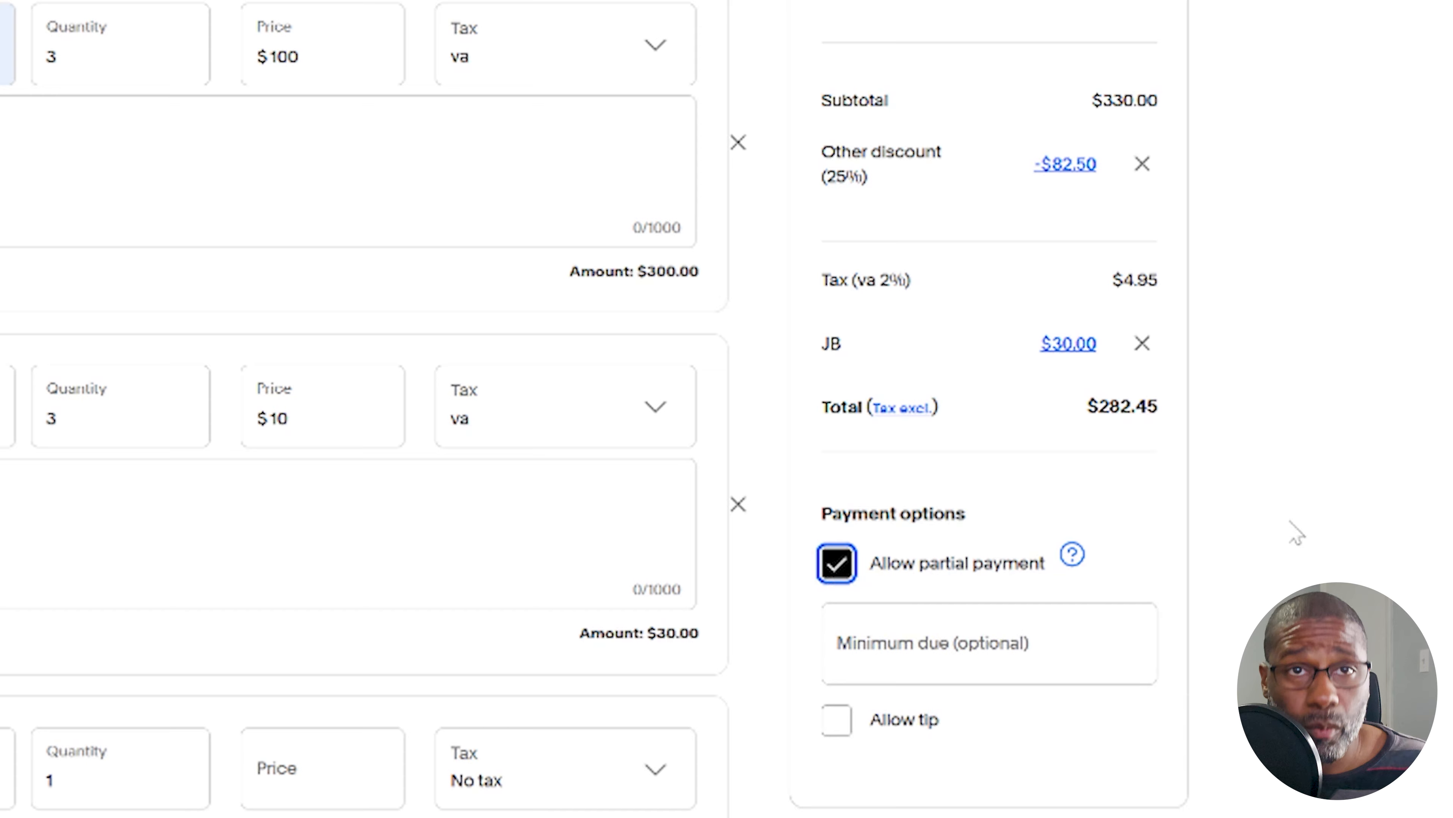
{"action": "left_click", "coordinate": [841, 737]}
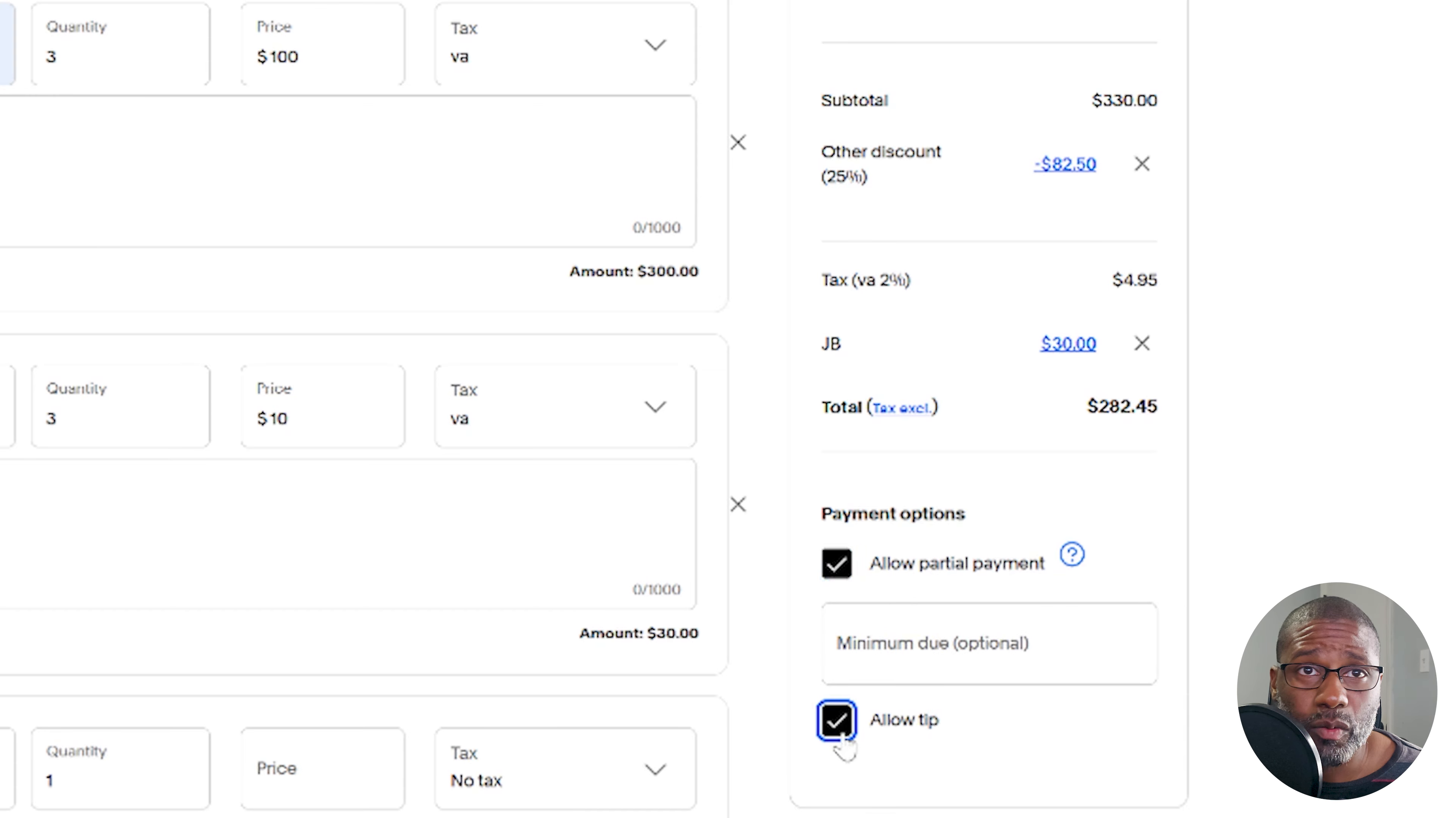
{"action": "left_click", "coordinate": [990, 644]}
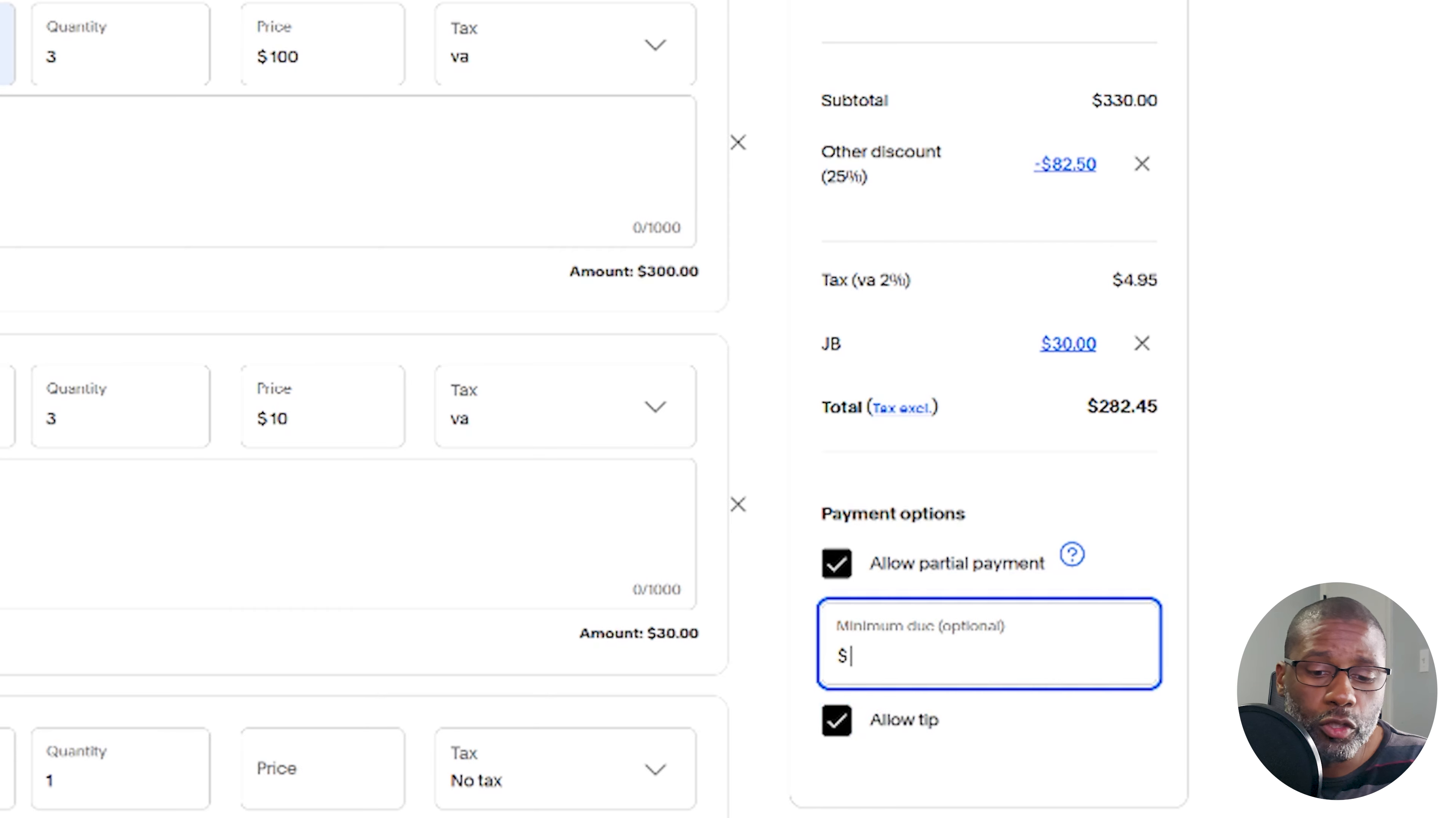
{"action": "type", "text": "35"}
{"action": "left_click", "coordinate": [1432, 613]}
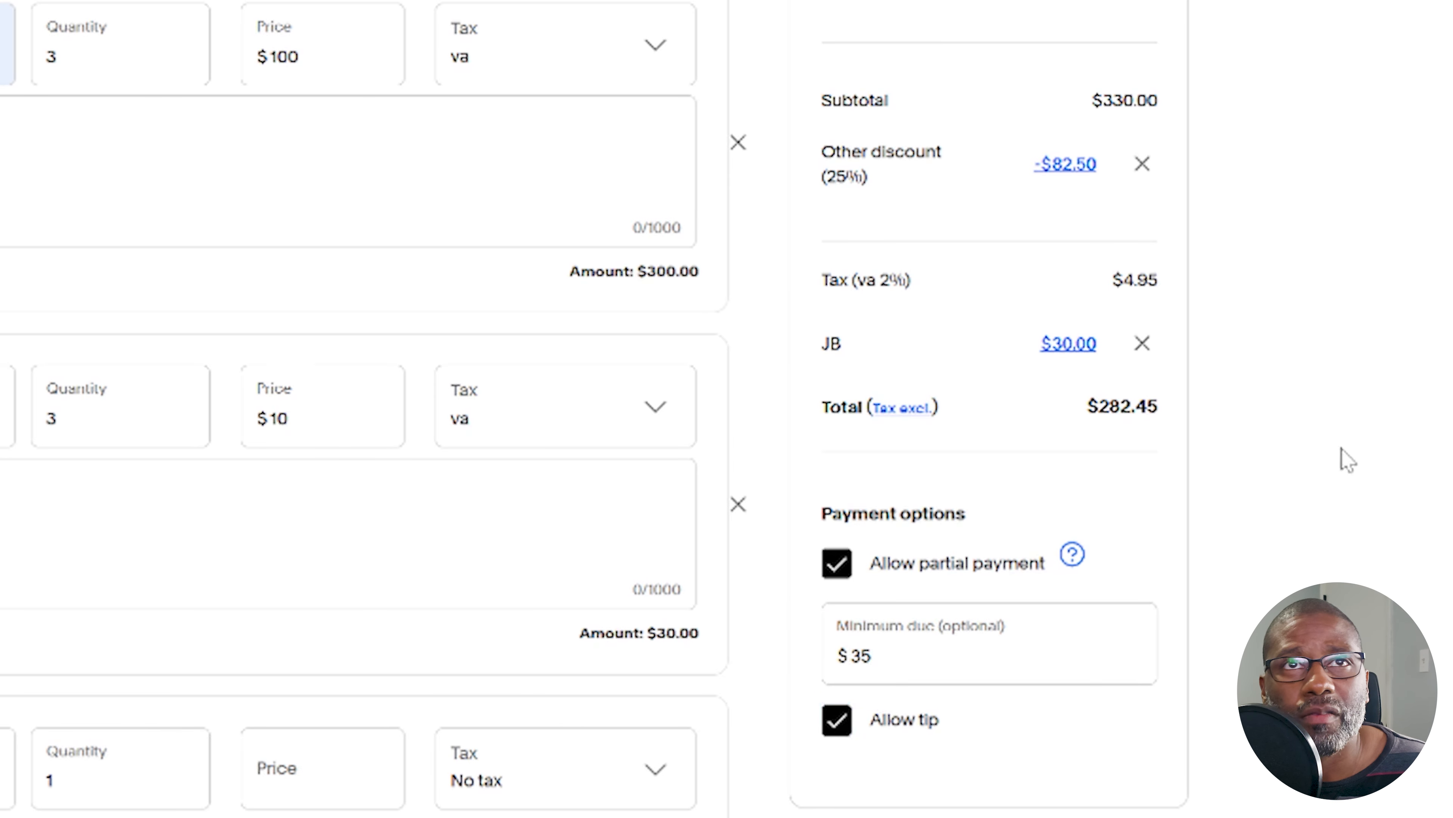
Preview the estimate as the customer will see it, and review its items, totals, minimum amount due and reference
{"action": "scroll", "coordinate": [1176, 669], "scroll_direction": "down", "scroll_amount": 5}
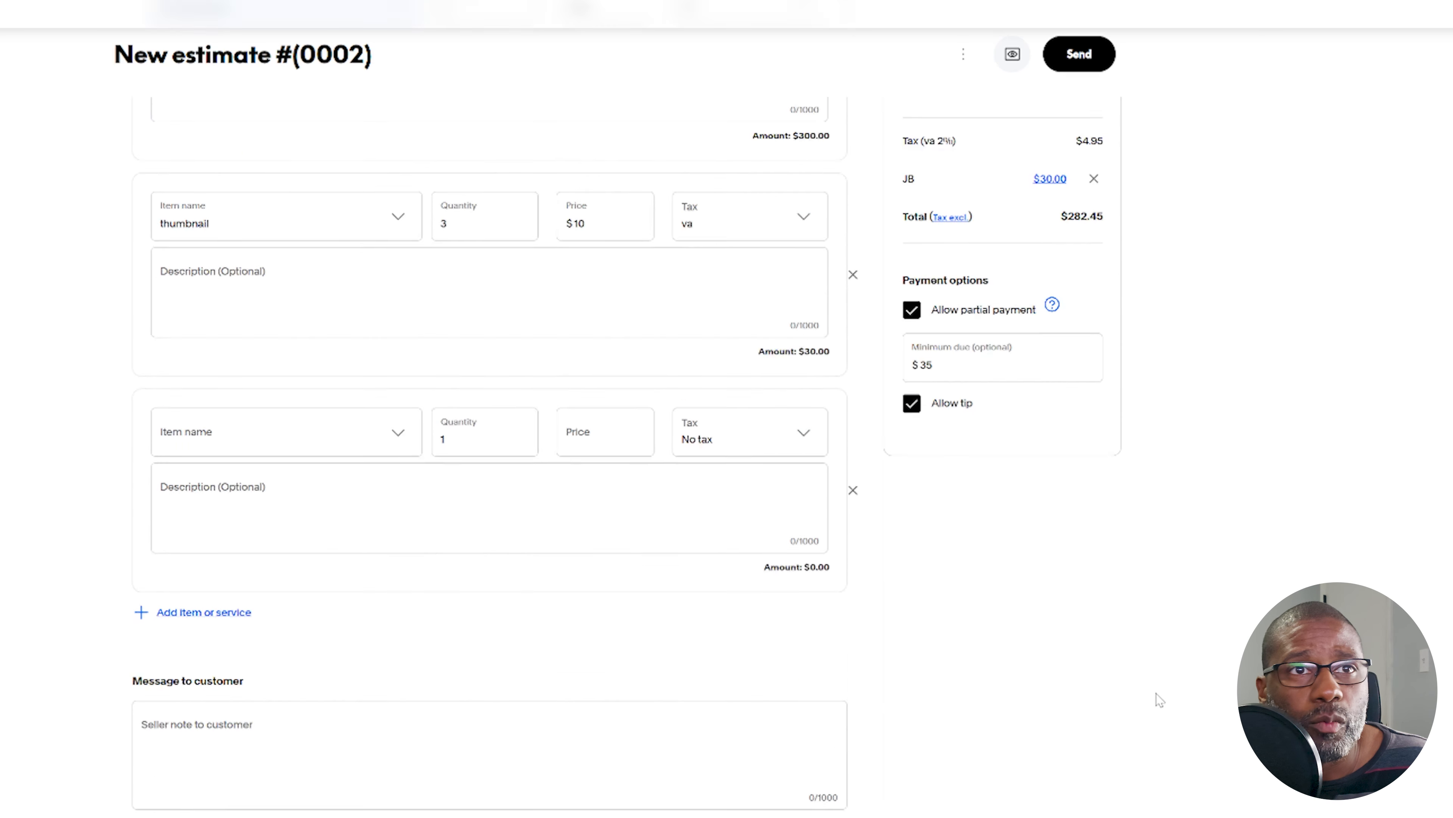
{"action": "scroll", "coordinate": [1155, 690], "scroll_direction": "up", "scroll_amount": 8}
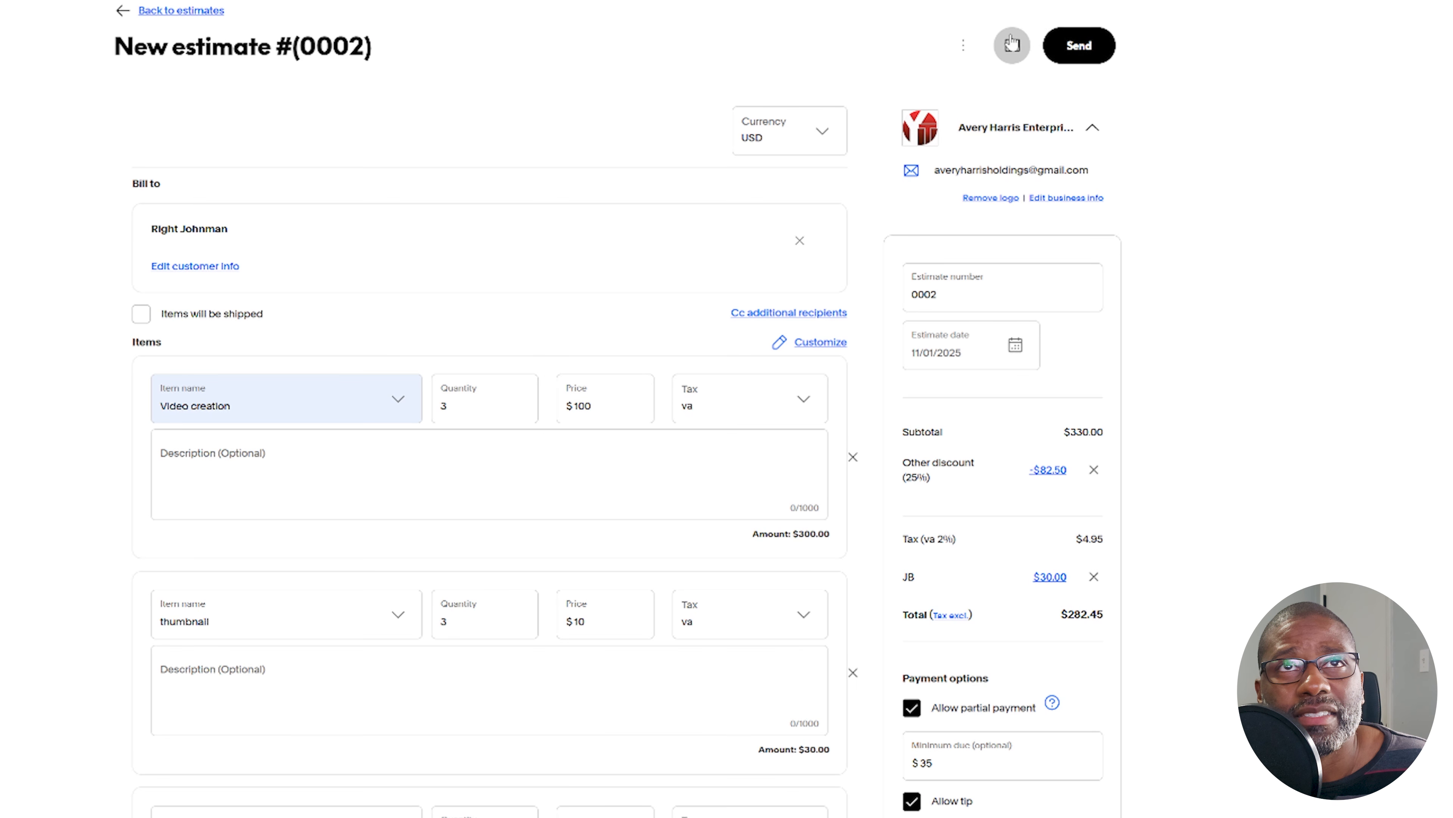
{"action": "left_click", "coordinate": [1010, 52]}
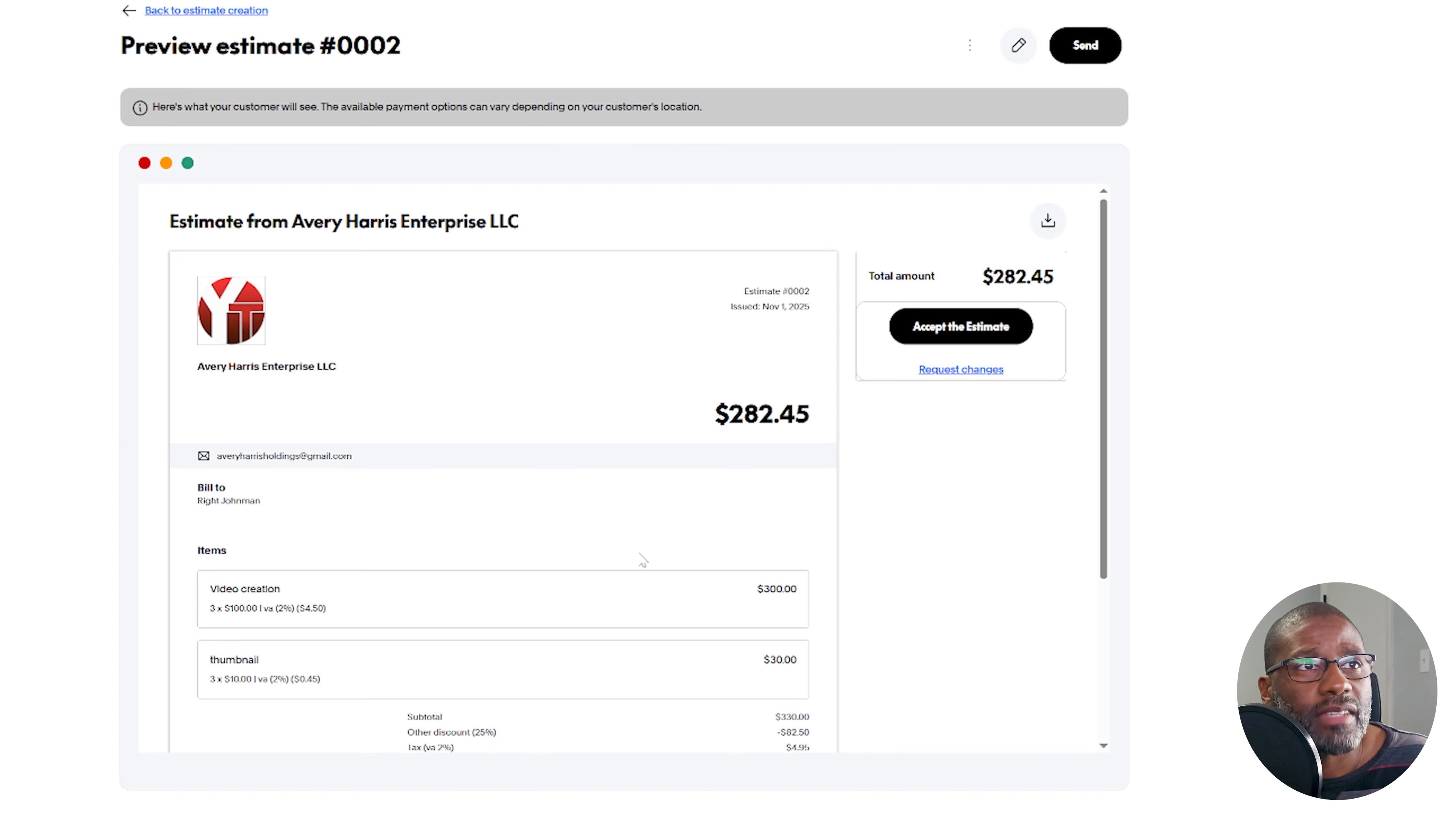
{"action": "scroll", "coordinate": [639, 558], "scroll_direction": "down", "scroll_amount": 2}
{"action": "scroll", "coordinate": [863, 649], "scroll_direction": "down", "scroll_amount": 4}
{"action": "scroll", "coordinate": [877, 646], "scroll_direction": "up", "scroll_amount": 6}
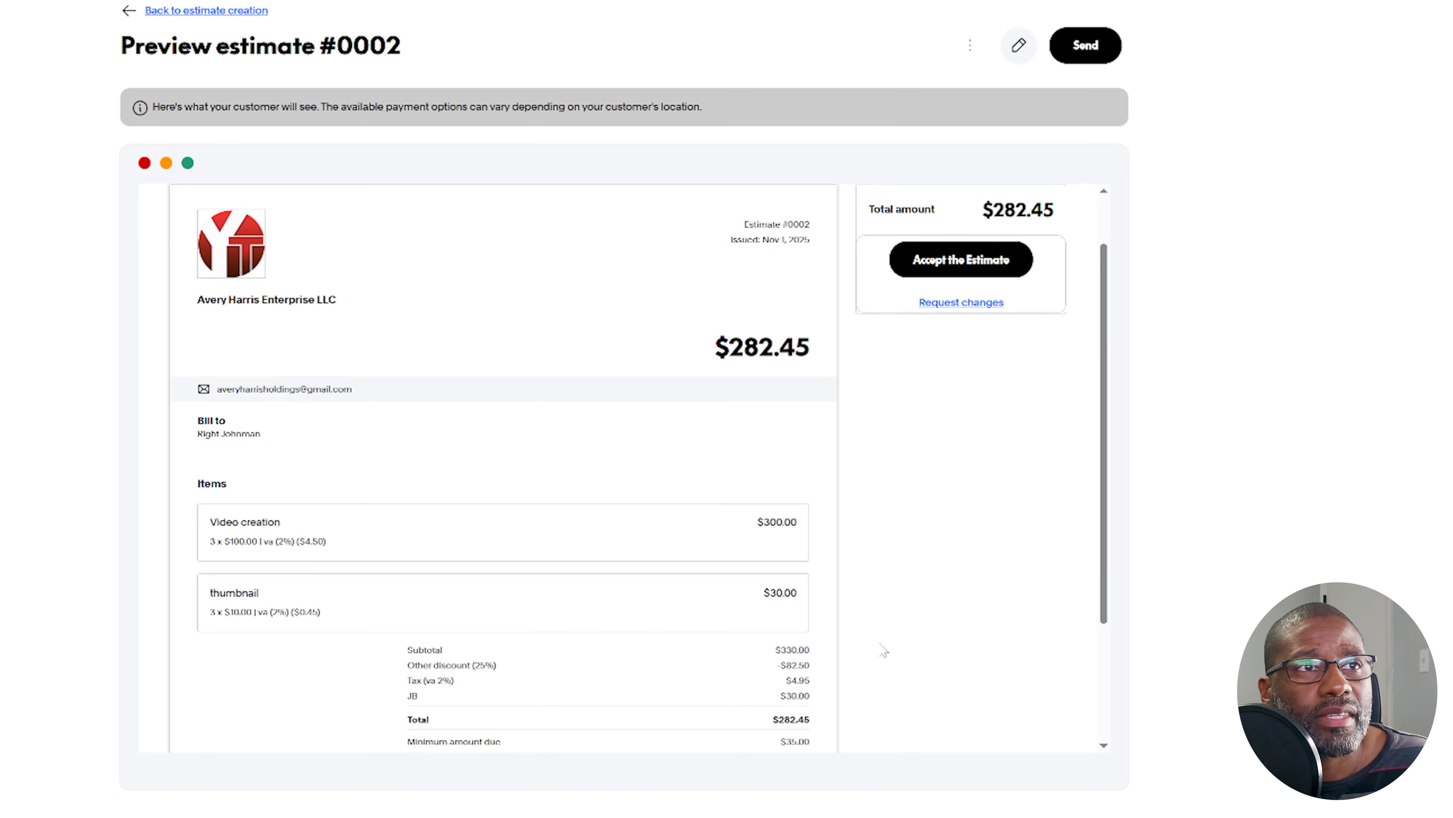
{"action": "scroll", "coordinate": [887, 658], "scroll_direction": "down", "scroll_amount": 5}
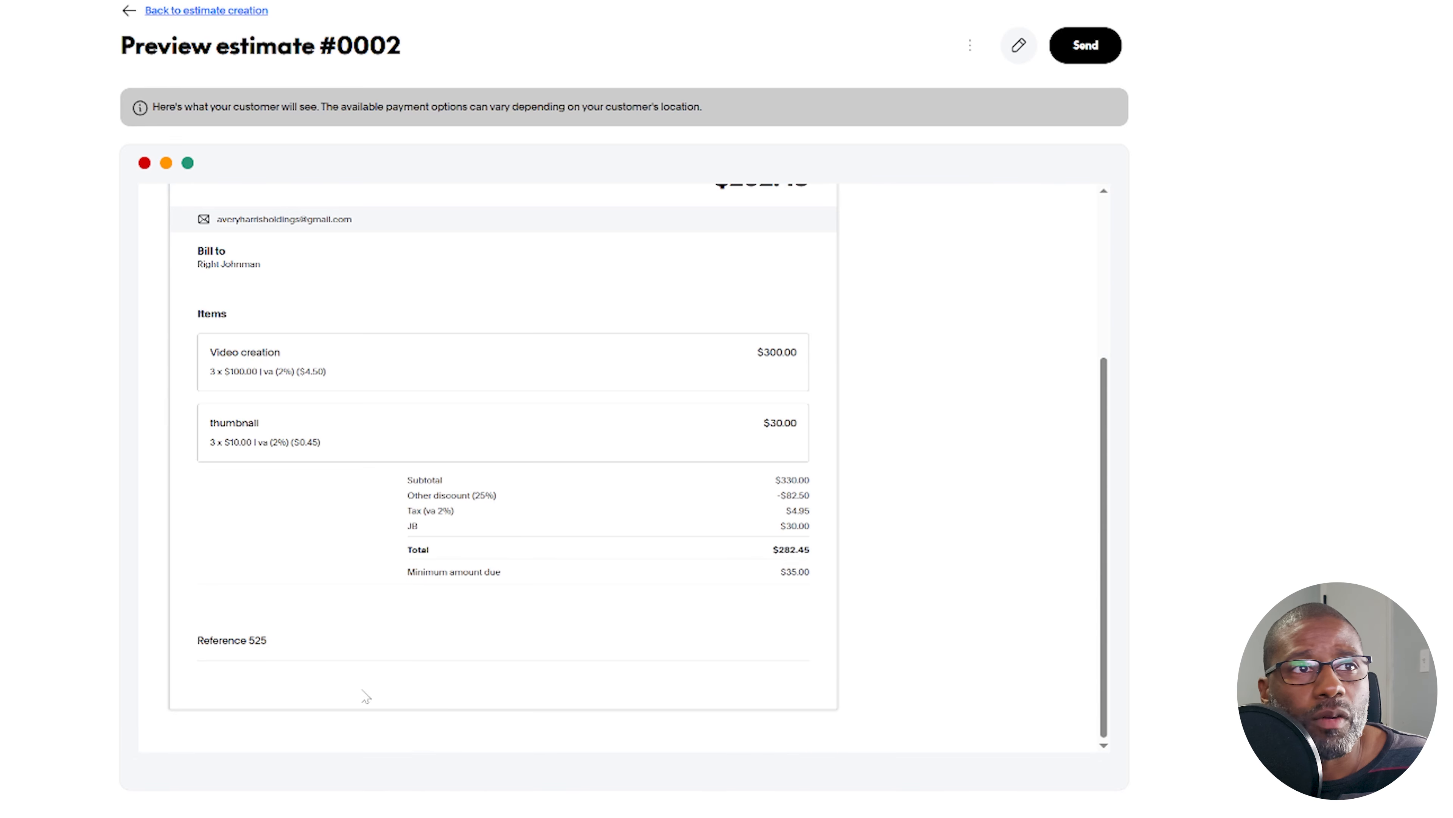
{"action": "scroll", "coordinate": [724, 598], "scroll_direction": "up", "scroll_amount": 5}
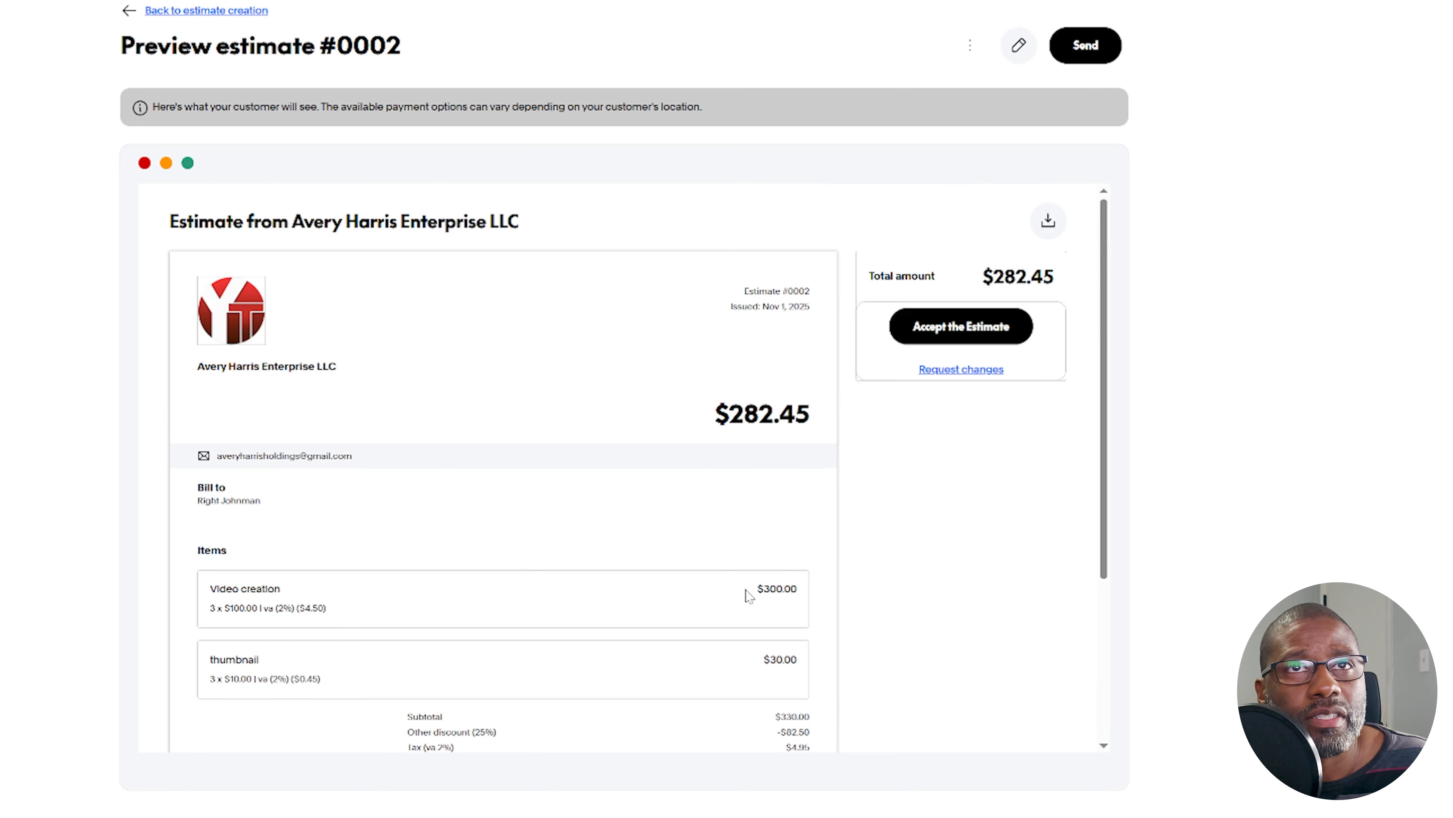